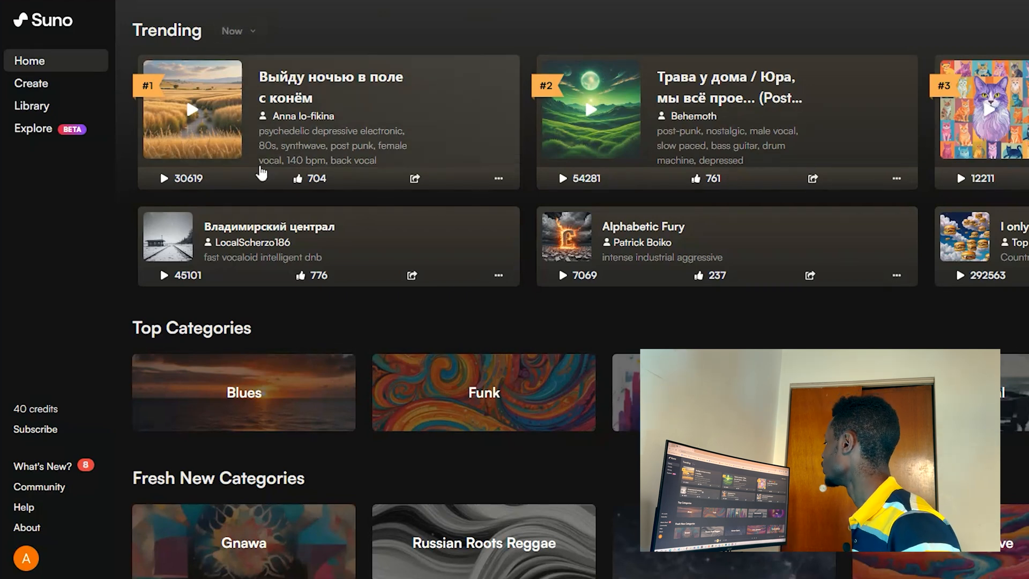
Browse the trending songs and categories on the home page, and open the song creation page.
{"action": "scroll", "coordinate": [355, 257], "scroll_direction": "down", "scroll_amount": 6}
{"action": "scroll", "coordinate": [356, 257], "scroll_direction": "up", "scroll_amount": 6}
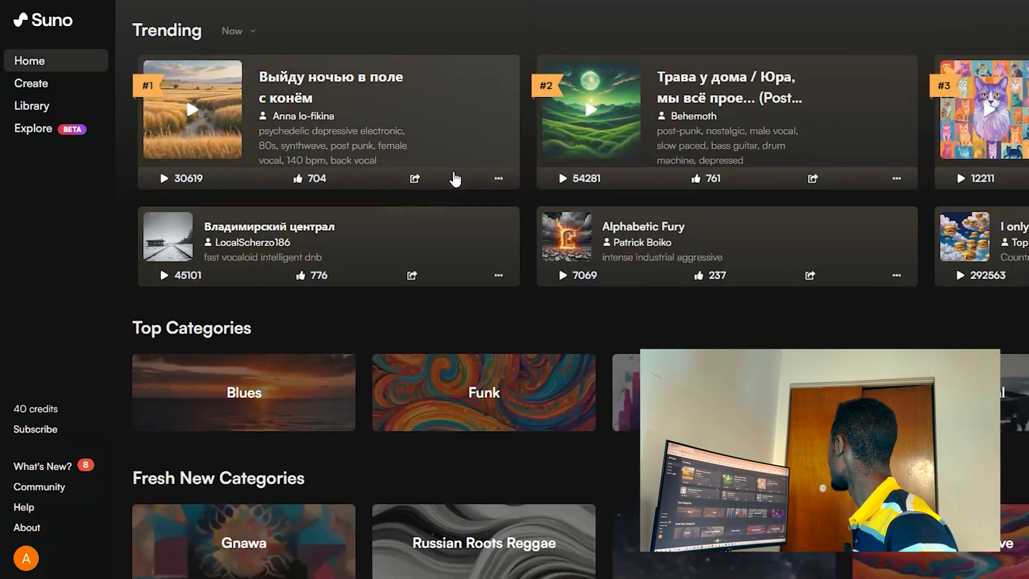
{"action": "scroll", "coordinate": [688, 332], "scroll_direction": "down", "scroll_amount": 7}
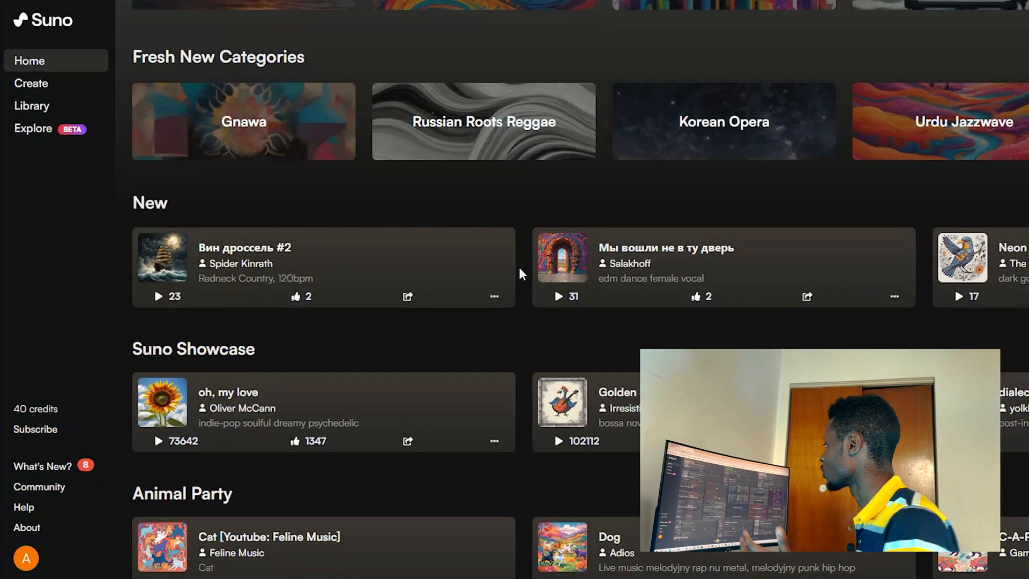
{"action": "scroll", "coordinate": [518, 268], "scroll_direction": "up", "scroll_amount": 7}
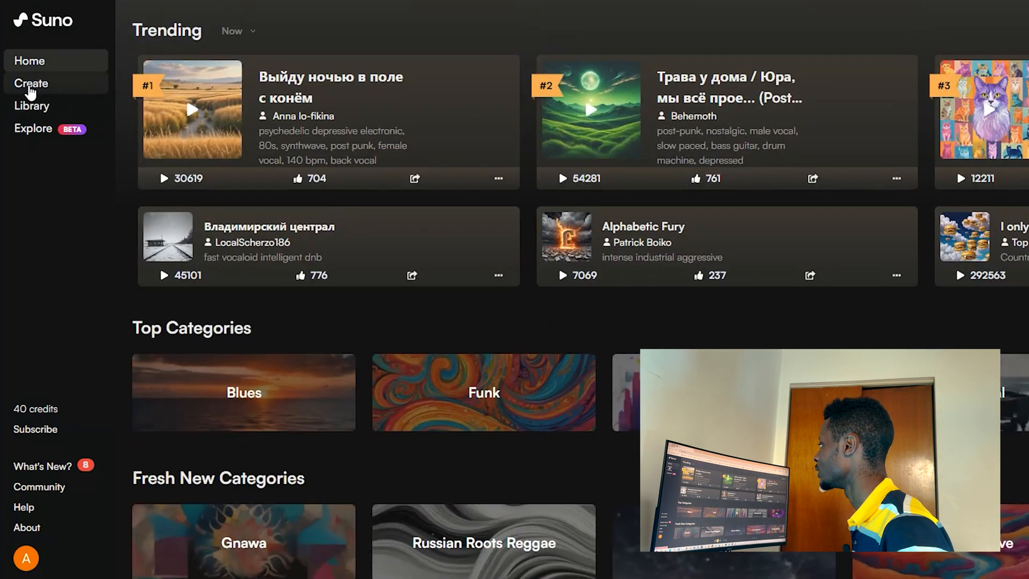
{"action": "left_click", "coordinate": [31, 85]}
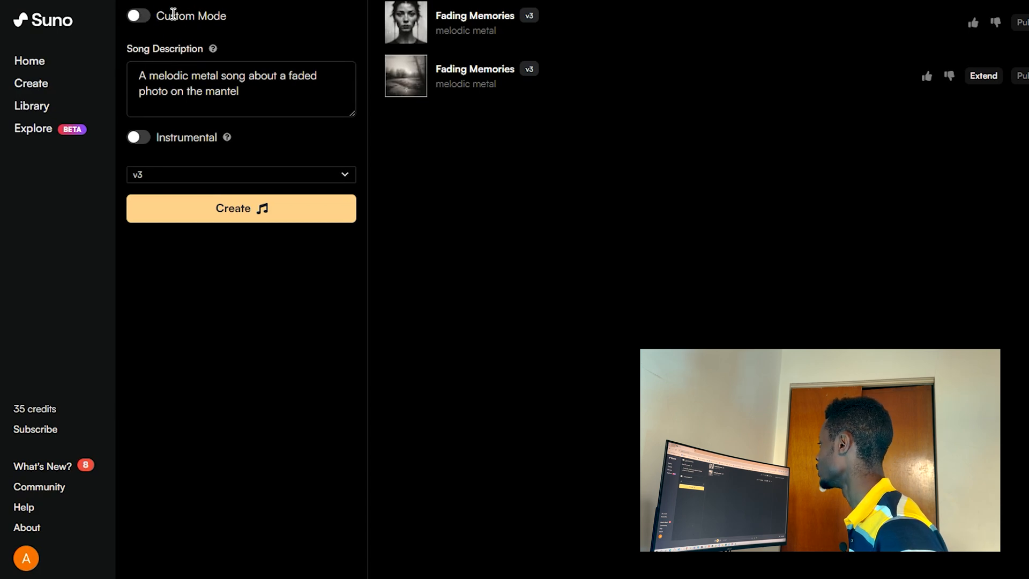
Switch on Custom Mode for the new song and dismiss its notice.
{"action": "left_click_drag", "start_coordinate": [156, 17], "coordinate": [227, 18]}
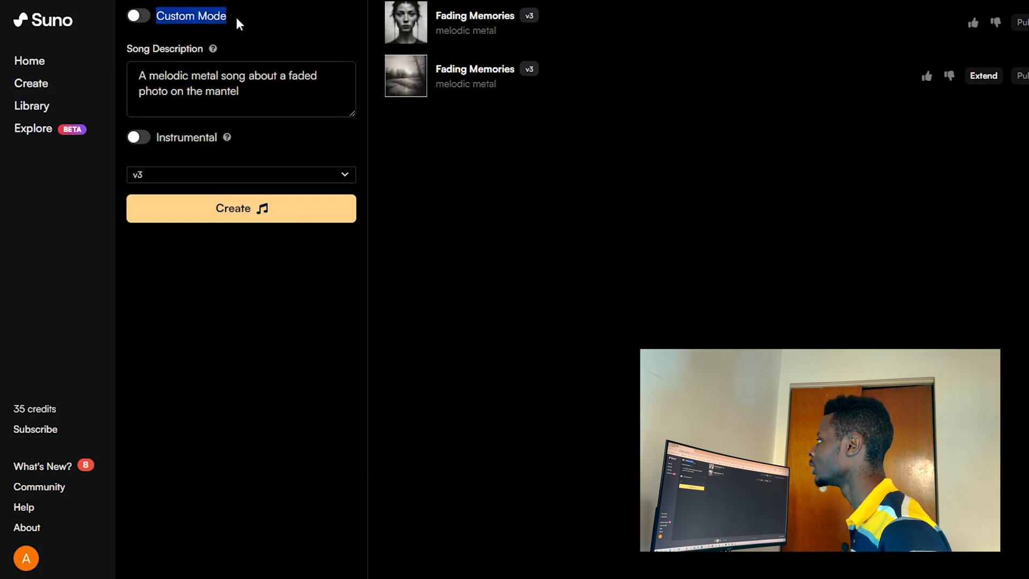
{"action": "left_click", "coordinate": [198, 19]}
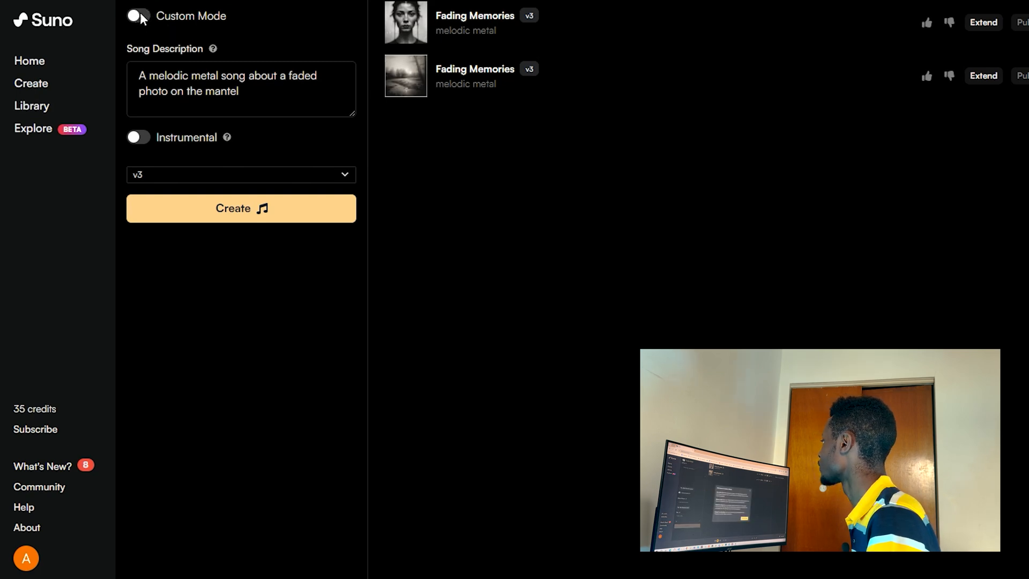
{"action": "left_click", "coordinate": [140, 17]}
{"action": "left_click", "coordinate": [472, 181]}
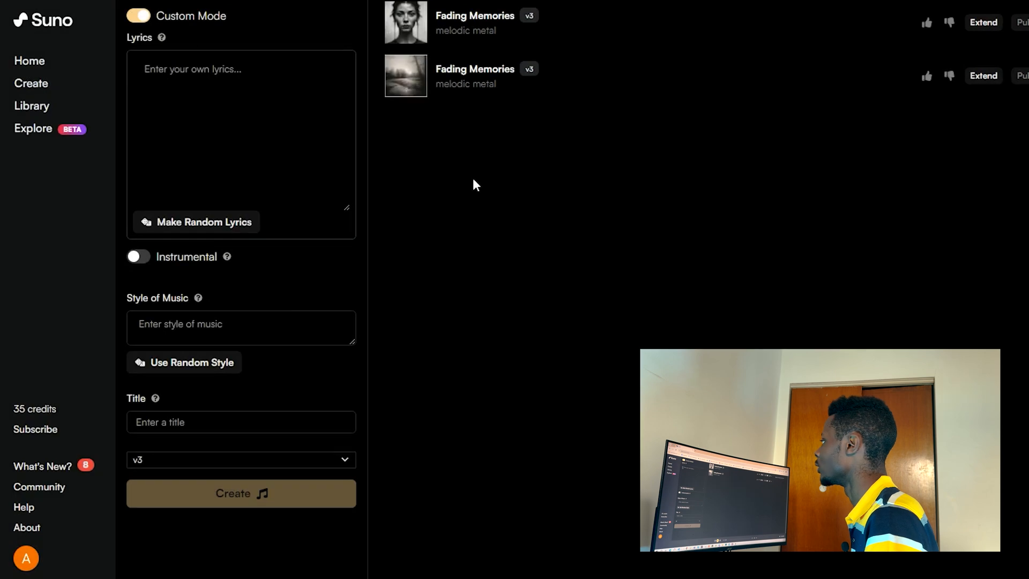
Accept the custom lyrics terms and paste the prepared African Tek Guy lyrics as the song's lyrics.
{"action": "left_click", "coordinate": [200, 75]}
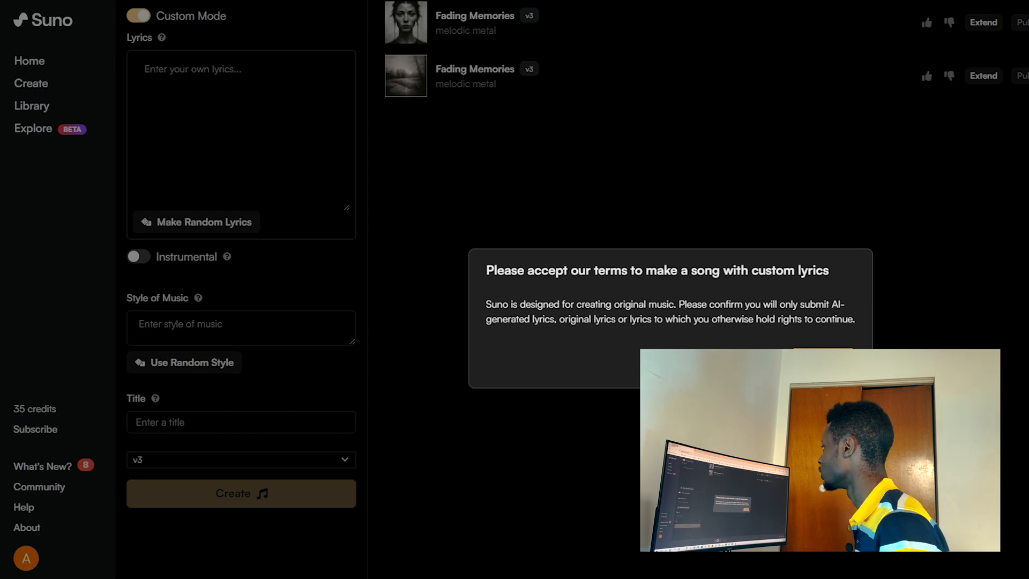
{"action": "left_click", "coordinate": [823, 359]}
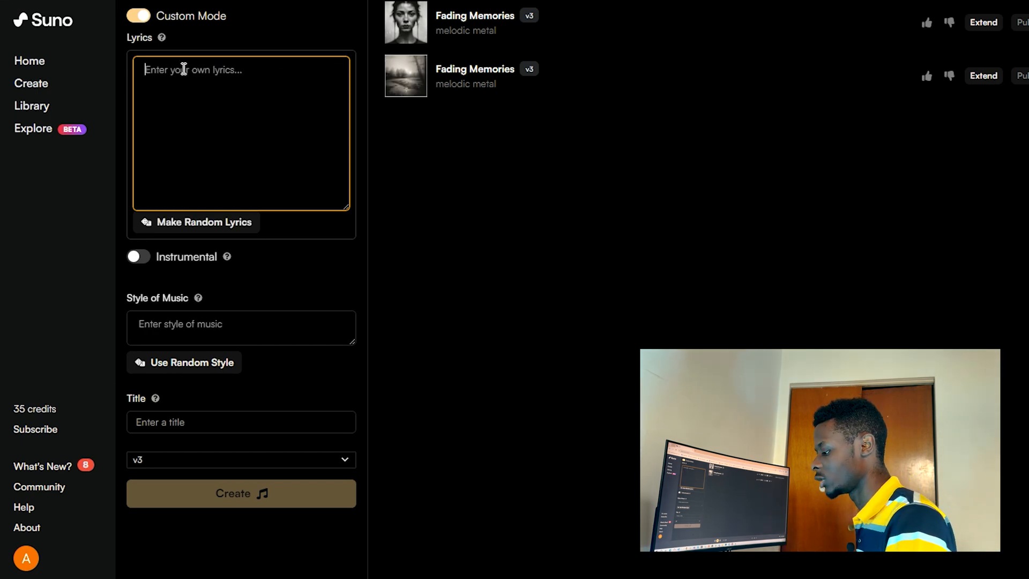
{"action": "key", "text": "ctrl+v"}
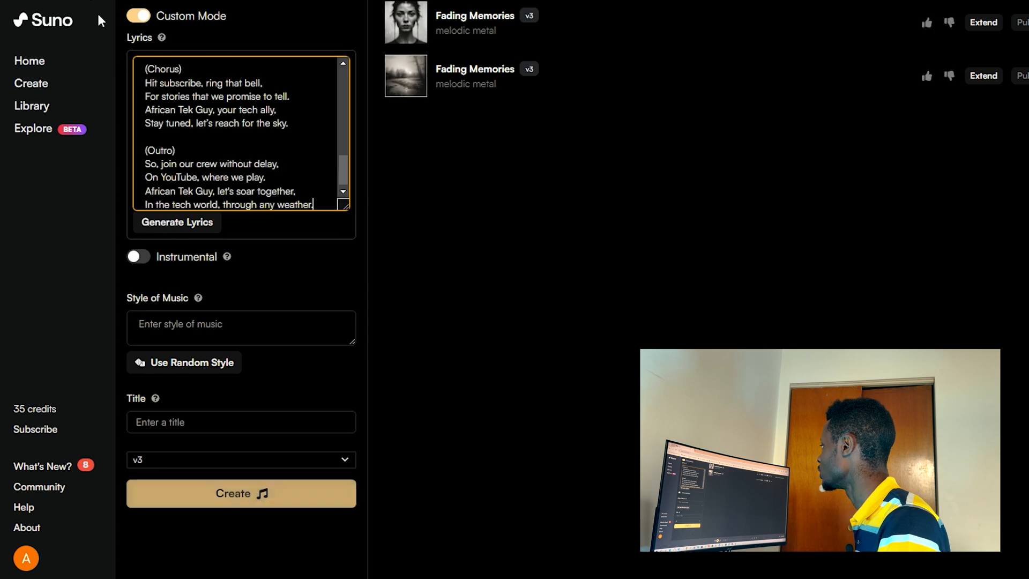
Review the pasted lyrics from Verse 1 through the Outro, along with the Instrumental option.
{"action": "left_click_drag", "start_coordinate": [155, 74], "coordinate": [294, 115]}
{"action": "left_click_drag", "start_coordinate": [344, 178], "coordinate": [325, 47]}
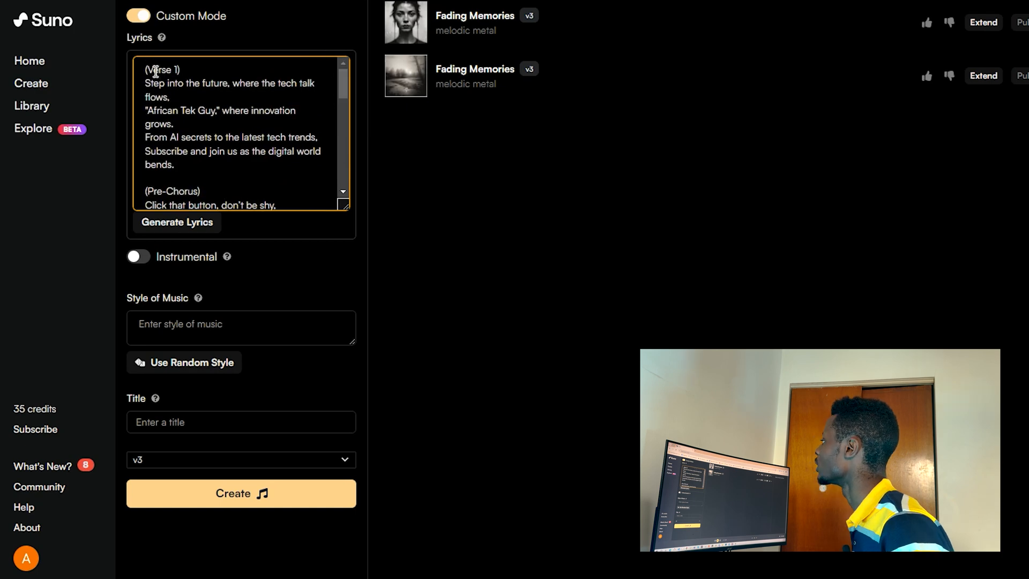
{"action": "left_click_drag", "start_coordinate": [145, 71], "coordinate": [332, 208]}
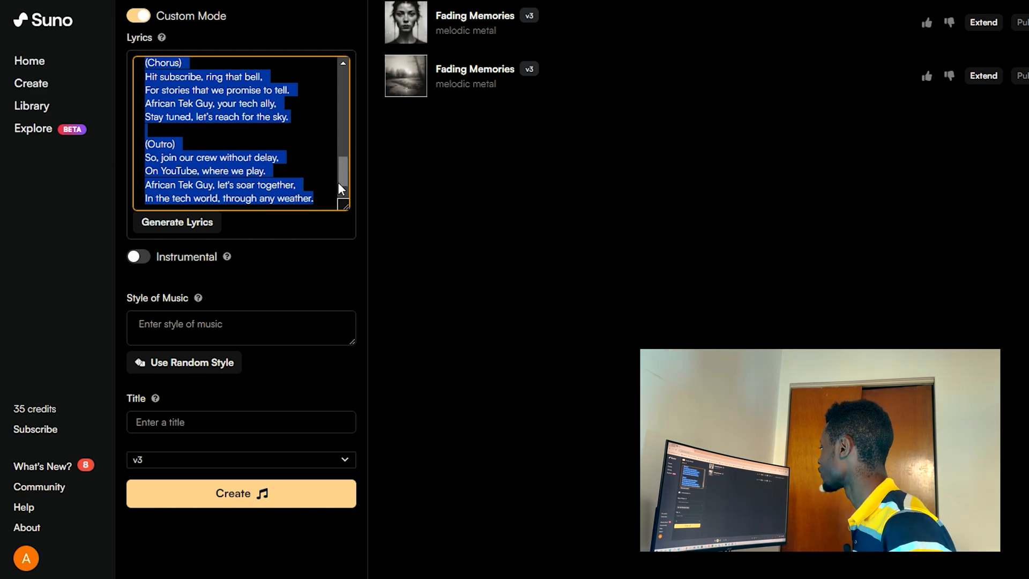
{"action": "scroll", "coordinate": [343, 182], "scroll_direction": "up", "scroll_amount": 10}
{"action": "scroll", "coordinate": [314, 122], "scroll_direction": "down", "scroll_amount": 10}
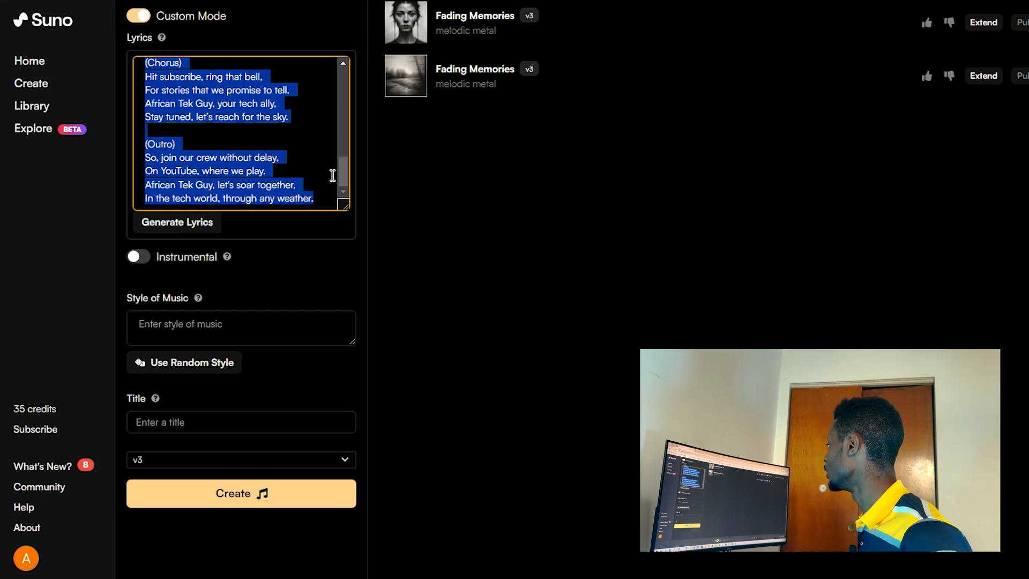
{"action": "left_click_drag", "start_coordinate": [343, 178], "coordinate": [341, 204]}
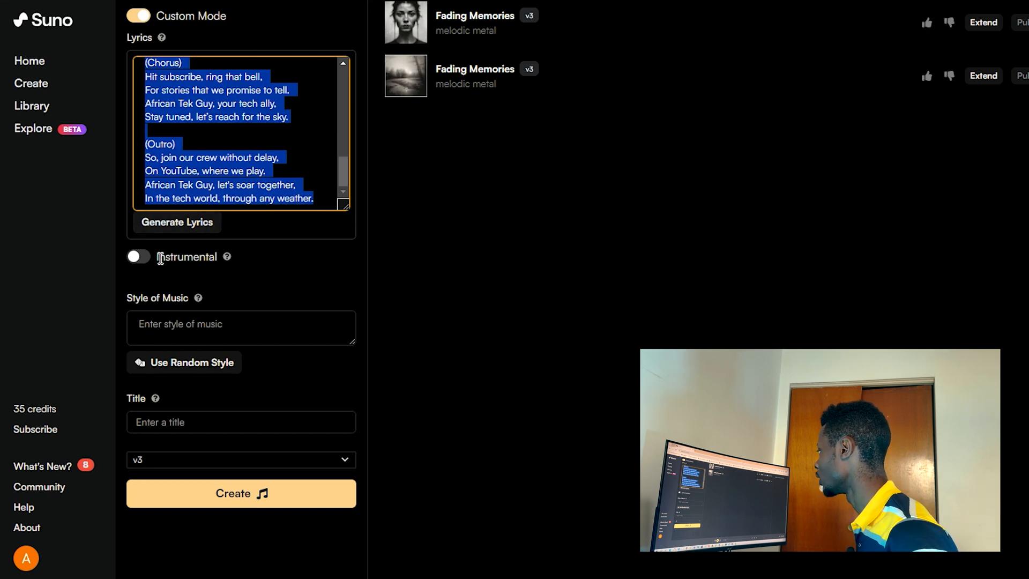
{"action": "left_click_drag", "start_coordinate": [158, 259], "coordinate": [218, 262]}
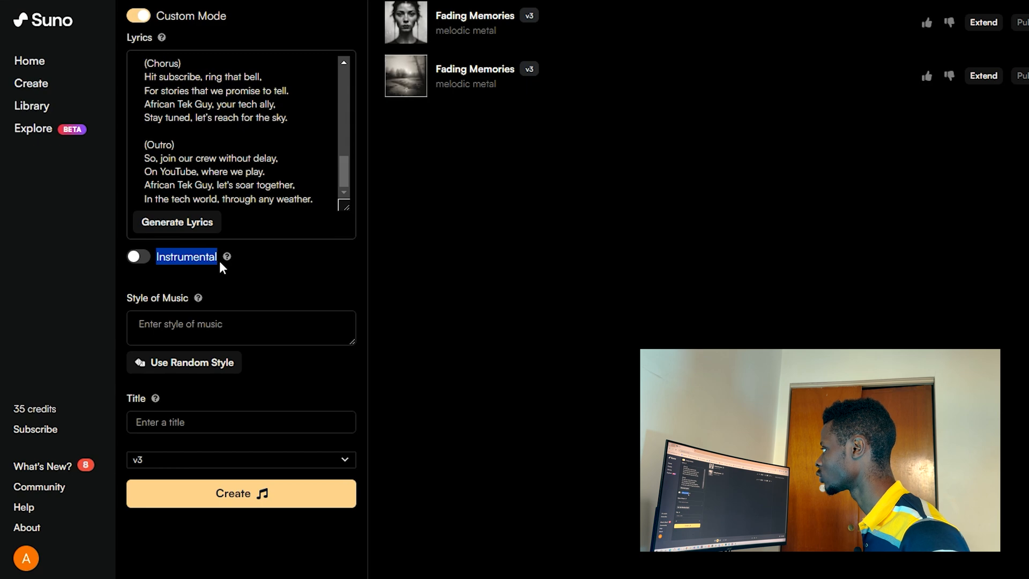
{"action": "mouse_move", "coordinate": [227, 263]}
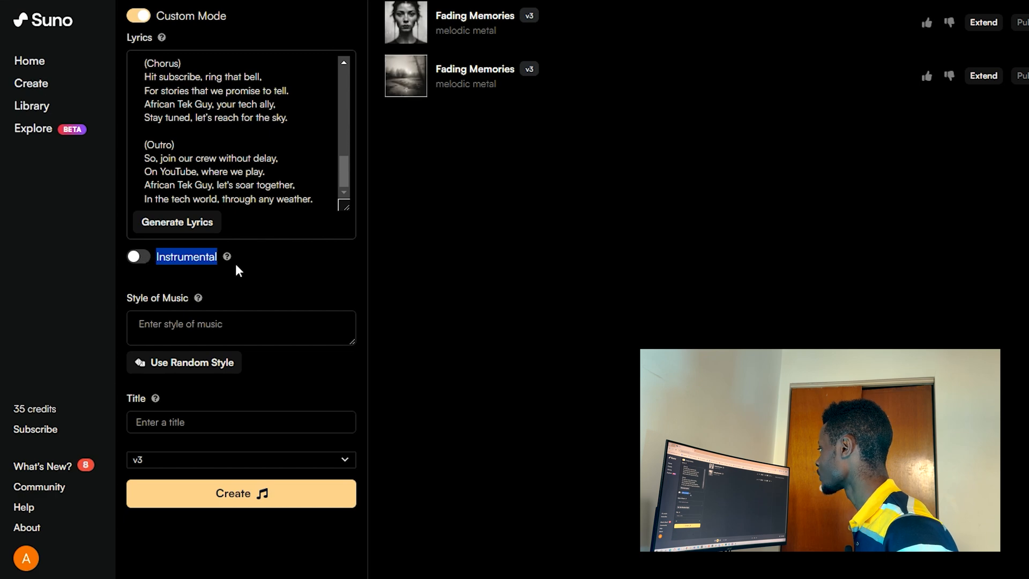
Set the style of music to "jazz".
{"action": "left_click", "coordinate": [196, 317]}
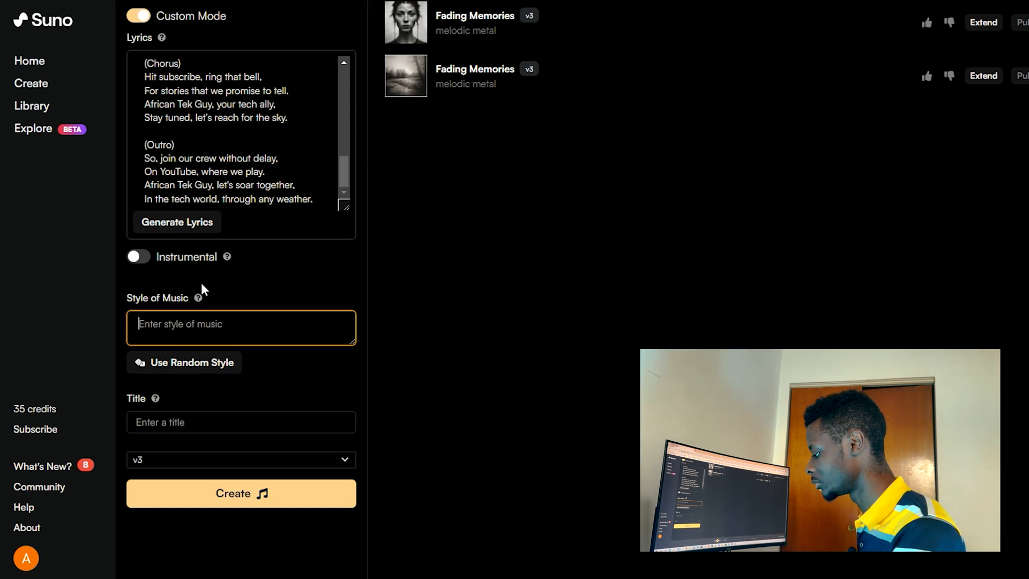
{"action": "type", "text": "h"}
{"action": "key", "text": "BackSpace"}
{"action": "type", "text": "j"}
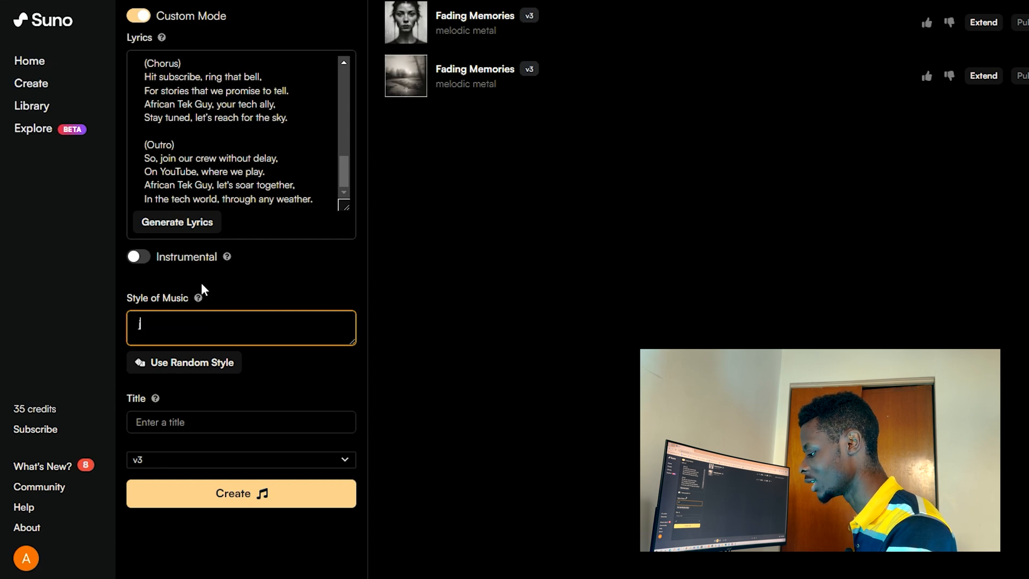
{"action": "type", "text": "azz"}
{"action": "left_click", "coordinate": [259, 292]}
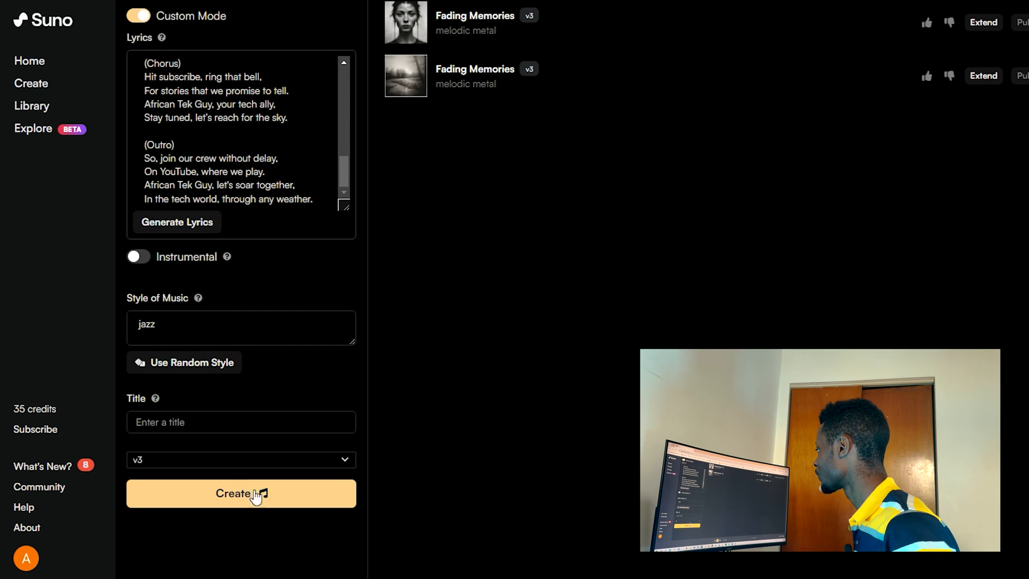
Title the song "Subscribe to African Tek Guy" and keep v3 as the model version.
{"action": "left_click", "coordinate": [203, 423]}
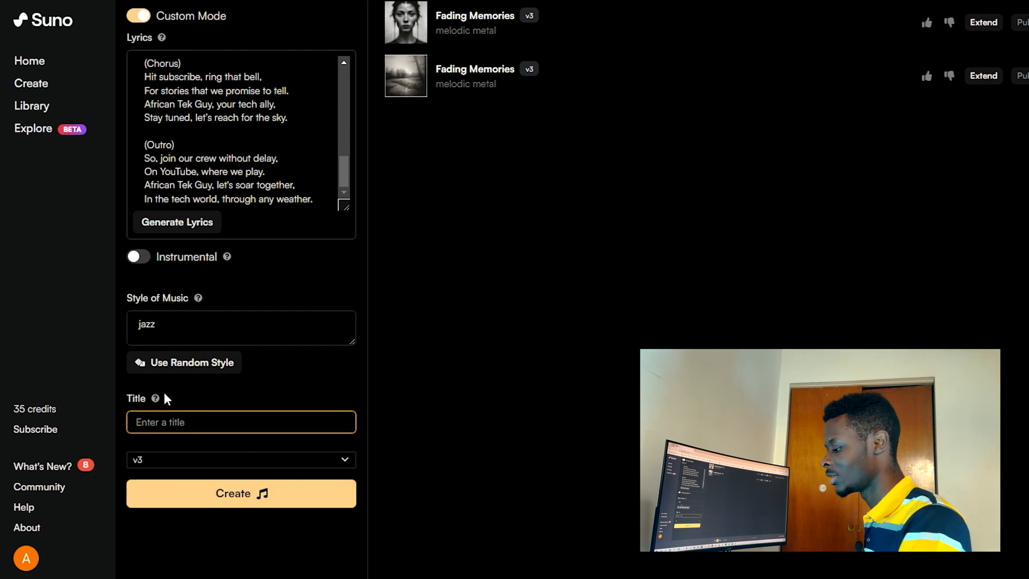
{"action": "type", "text": "Subscribe to African Tek Guy"}
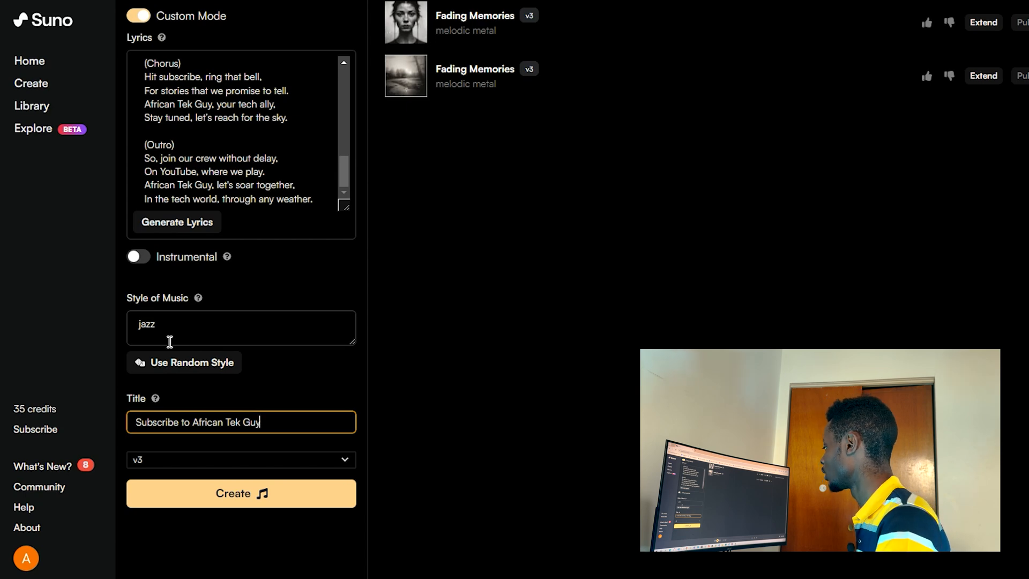
{"action": "left_click", "coordinate": [258, 459]}
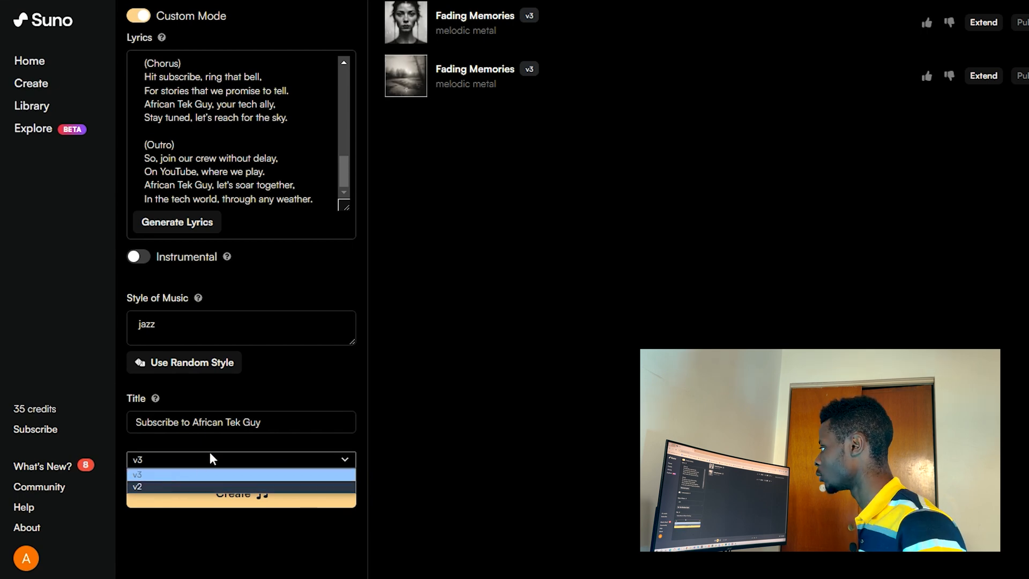
{"action": "left_click", "coordinate": [152, 462]}
Check the lyrics once more and generate the song.
{"action": "scroll", "coordinate": [188, 147], "scroll_direction": "up", "scroll_amount": 10}
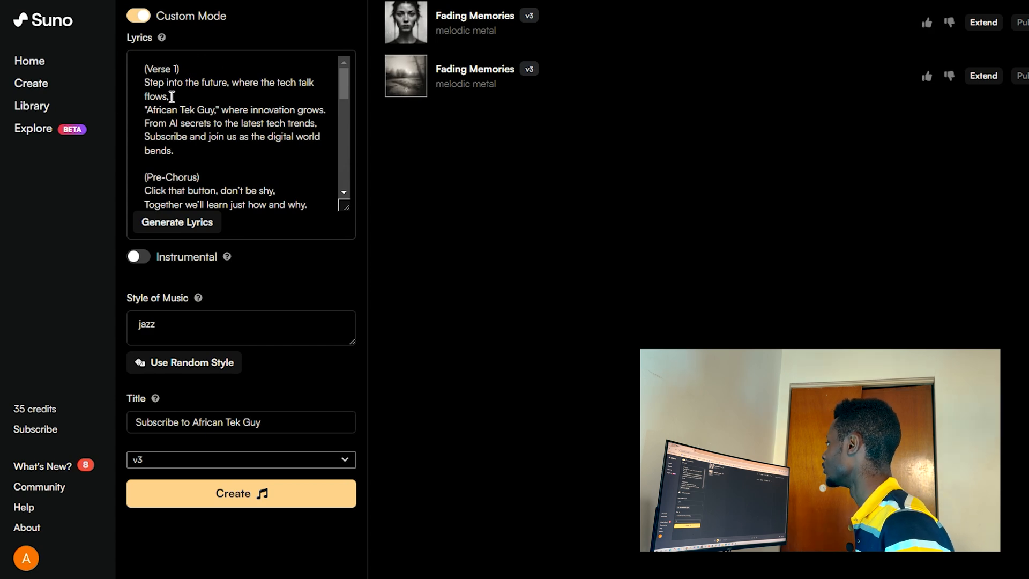
{"action": "scroll", "coordinate": [195, 143], "scroll_direction": "down", "scroll_amount": 3}
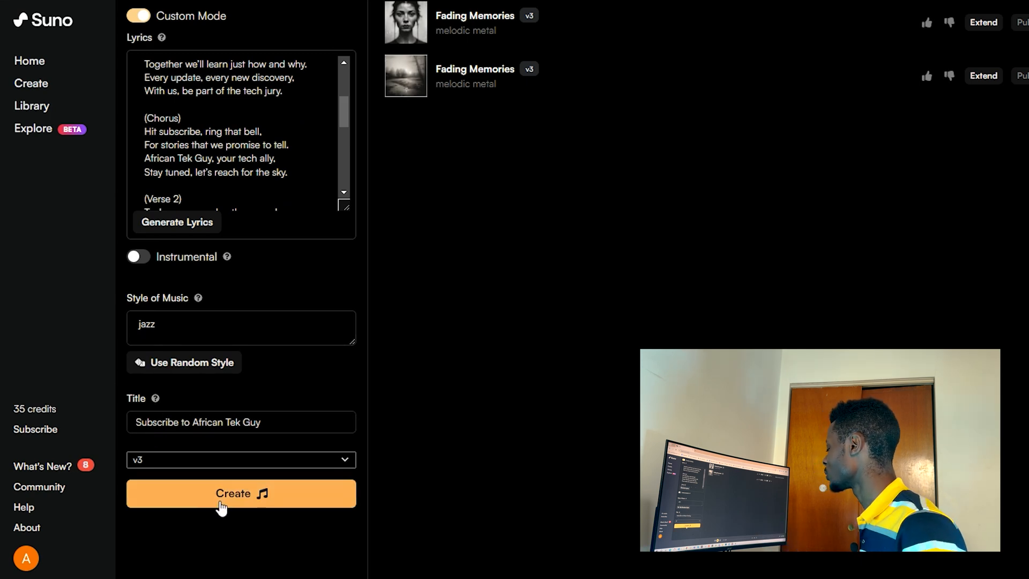
{"action": "left_click", "coordinate": [255, 495]}
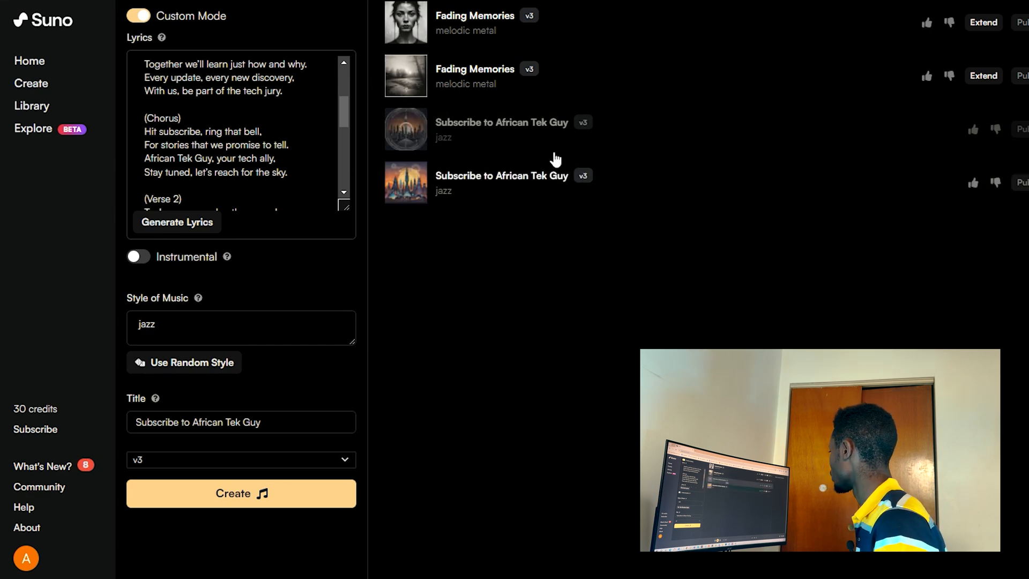
Play the second "Subscribe to African Tek Guy" track and follow the Verse 1 lines in the lyrics.
{"action": "mouse_move", "coordinate": [431, 177]}
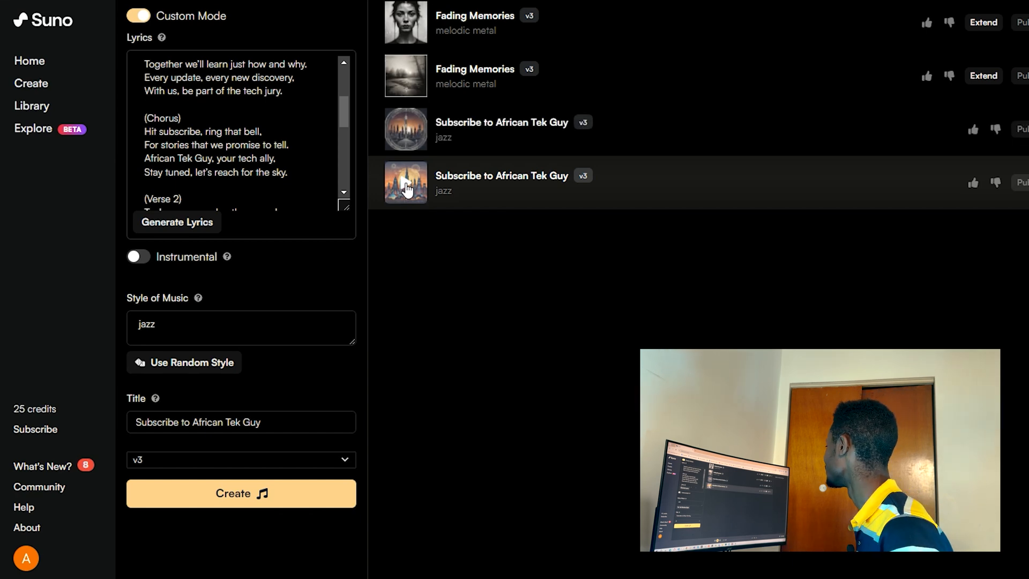
{"action": "left_click", "coordinate": [407, 188]}
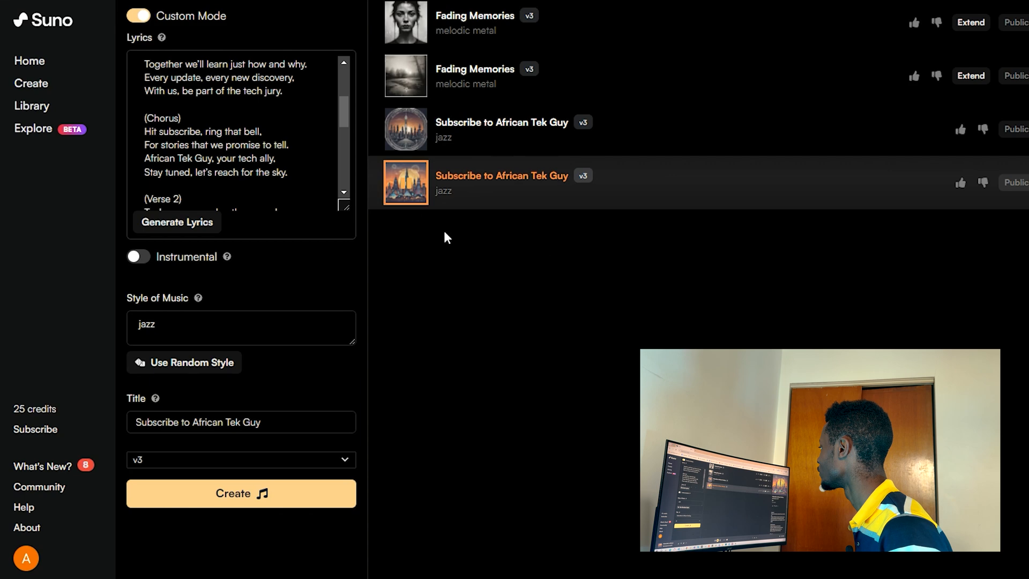
{"action": "scroll", "coordinate": [185, 177], "scroll_direction": "up", "scroll_amount": 5}
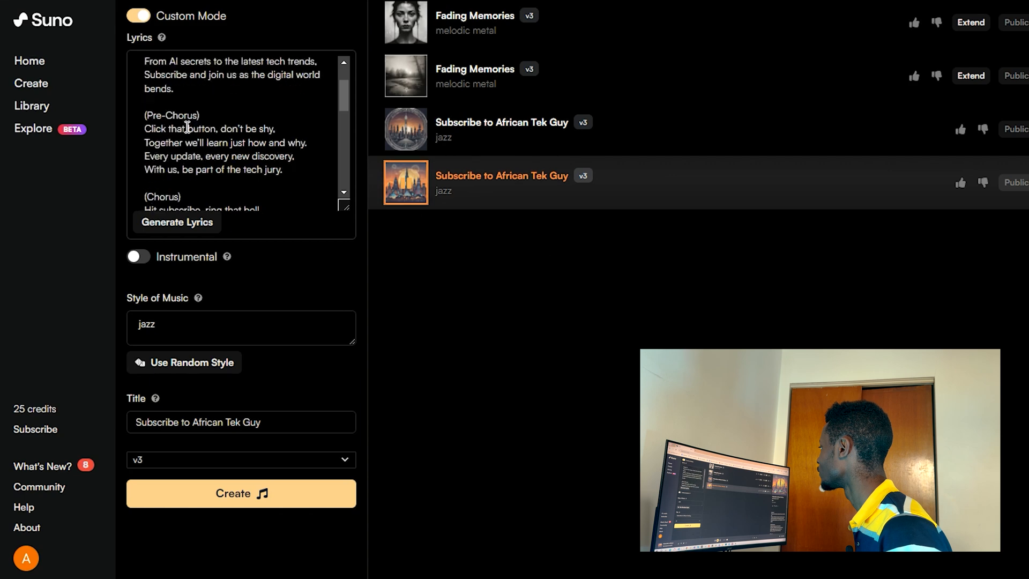
{"action": "left_click", "coordinate": [155, 94]}
{"action": "left_click_drag", "start_coordinate": [144, 83], "coordinate": [189, 137]}
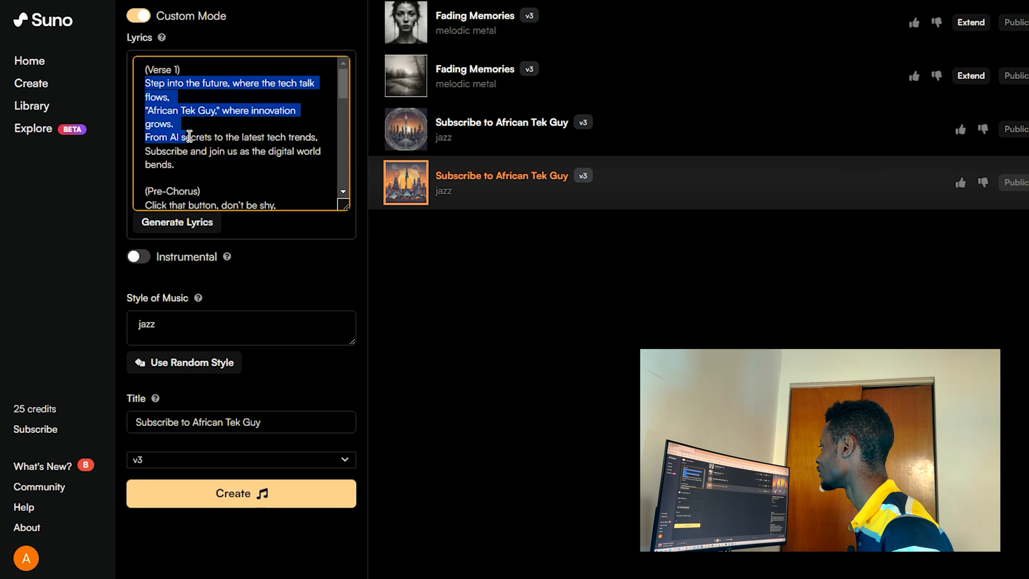
{"action": "left_click_drag", "start_coordinate": [189, 134], "coordinate": [225, 160]}
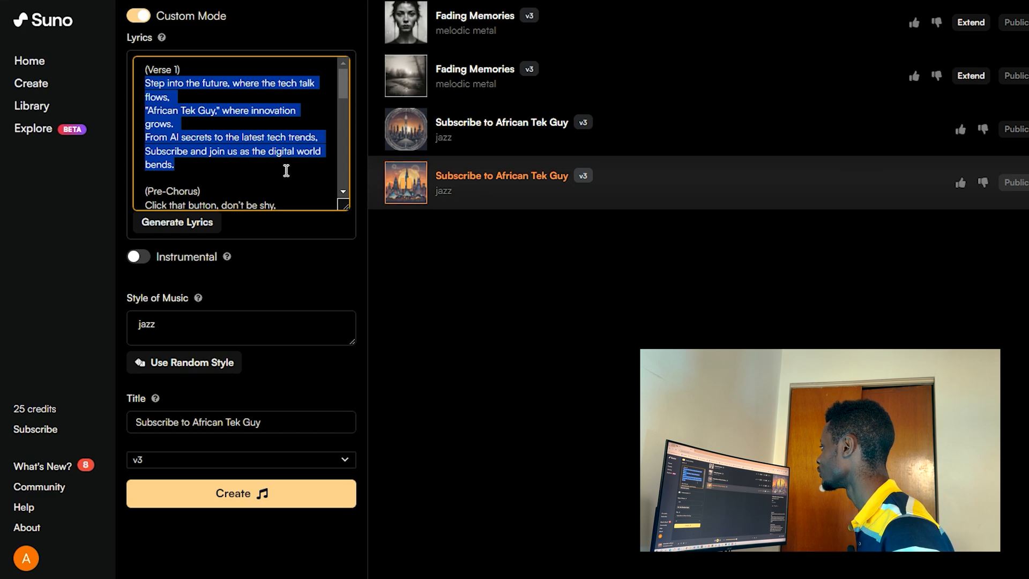
Follow the Pre-Chorus and first Chorus lines in the lyrics while the track plays.
{"action": "scroll", "coordinate": [287, 164], "scroll_direction": "down", "scroll_amount": 3}
{"action": "scroll", "coordinate": [288, 164], "scroll_direction": "up", "scroll_amount": 1}
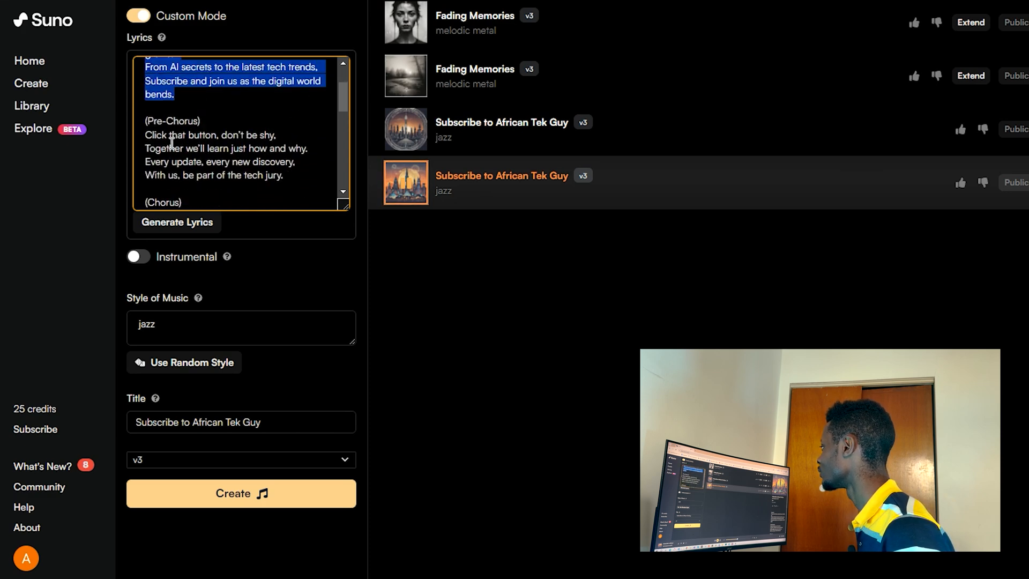
{"action": "left_click_drag", "start_coordinate": [145, 134], "coordinate": [230, 149]}
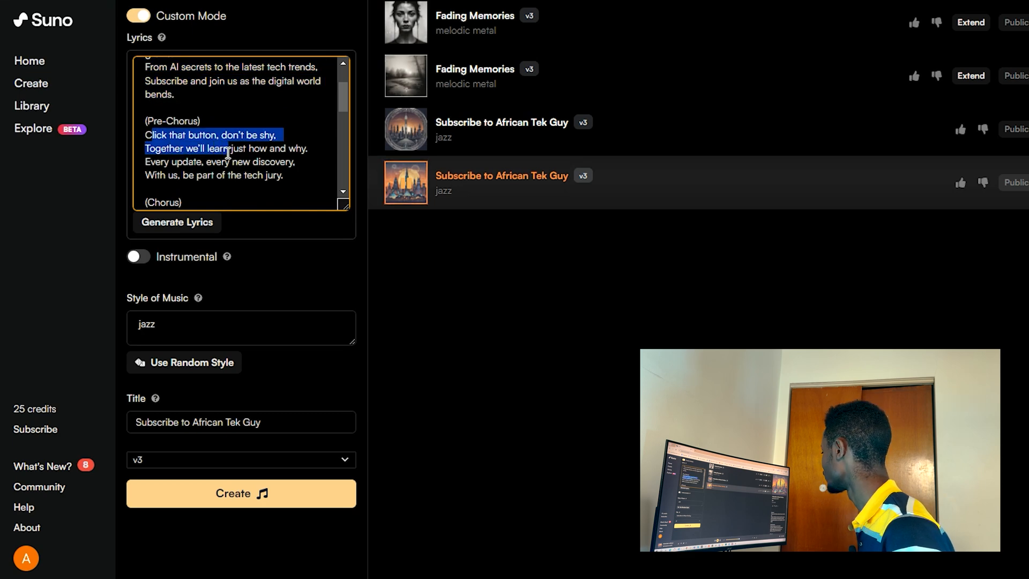
{"action": "scroll", "coordinate": [178, 155], "scroll_direction": "down", "scroll_amount": 1}
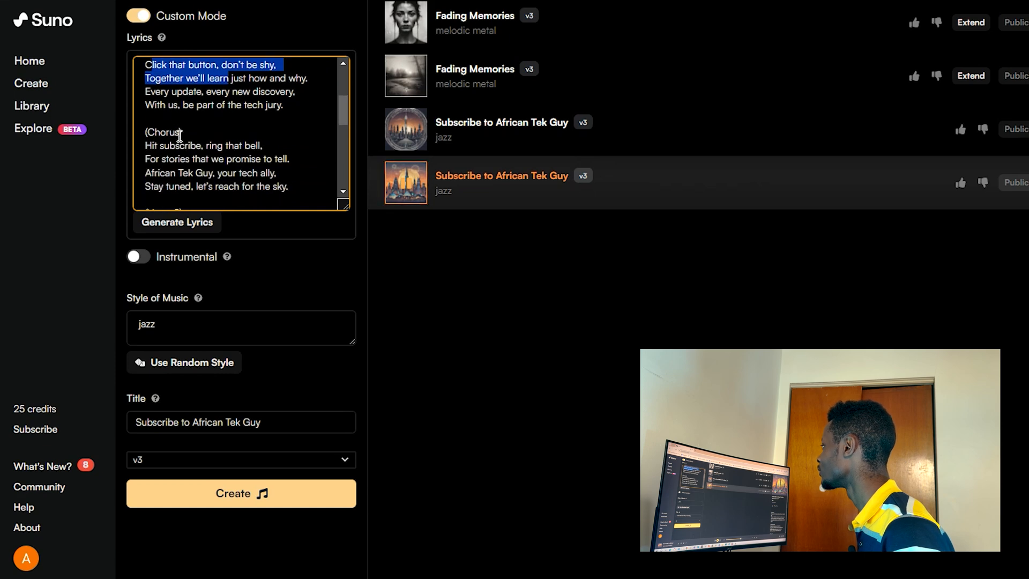
{"action": "scroll", "coordinate": [229, 130], "scroll_direction": "down", "scroll_amount": 1}
{"action": "scroll", "coordinate": [181, 92], "scroll_direction": "up", "scroll_amount": 1}
{"action": "left_click_drag", "start_coordinate": [228, 105], "coordinate": [290, 107]}
{"action": "scroll", "coordinate": [143, 141], "scroll_direction": "down", "scroll_amount": 1}
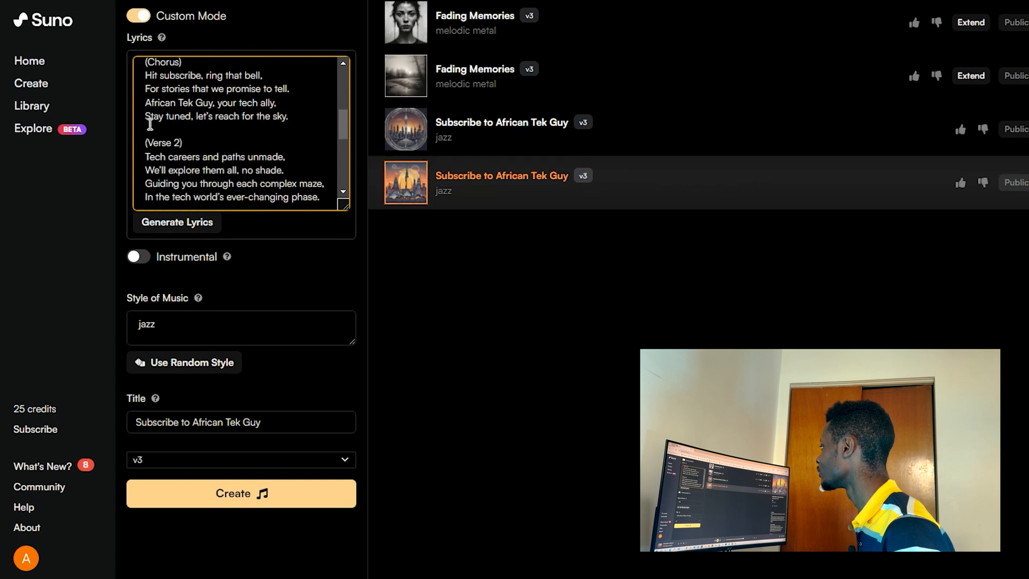
{"action": "left_click_drag", "start_coordinate": [144, 75], "coordinate": [294, 117]}
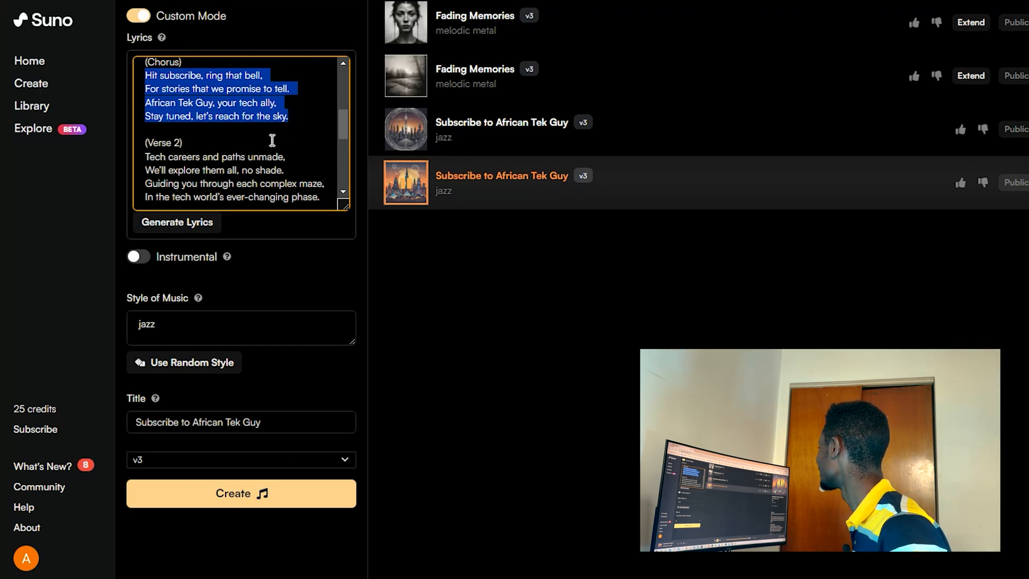
Follow the lyrics from Verse 2 to the Outro, and play the first "Subscribe to African Tek Guy" jazz track.
{"action": "left_click_drag", "start_coordinate": [145, 156], "coordinate": [224, 162]}
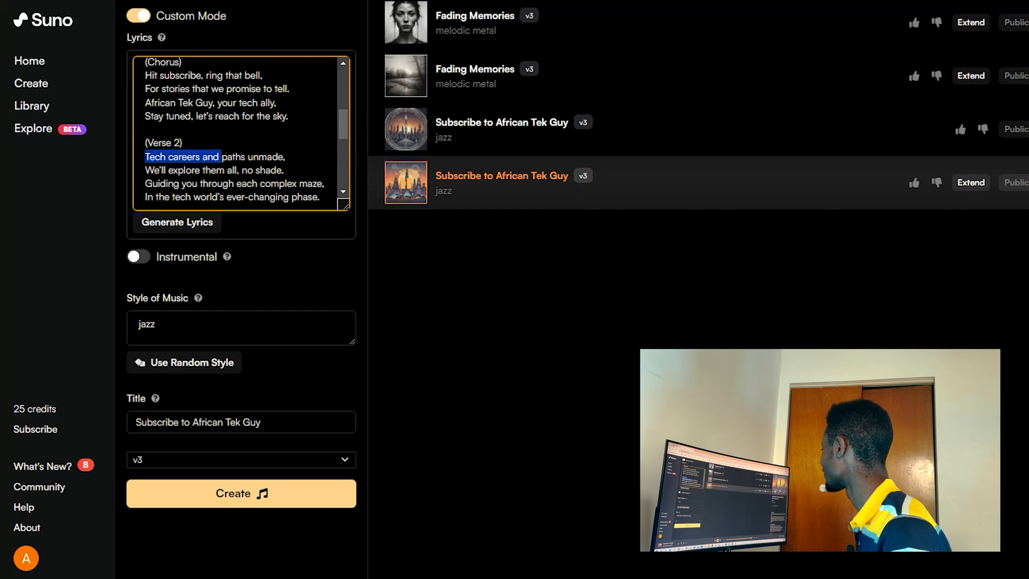
{"action": "scroll", "coordinate": [255, 145], "scroll_direction": "down", "scroll_amount": 3}
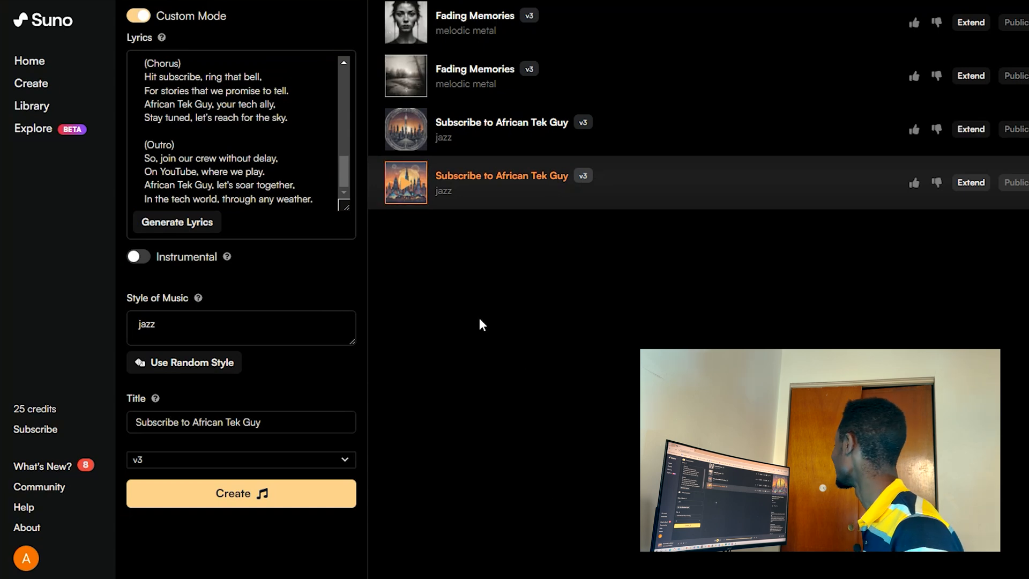
{"action": "left_click", "coordinate": [406, 132]}
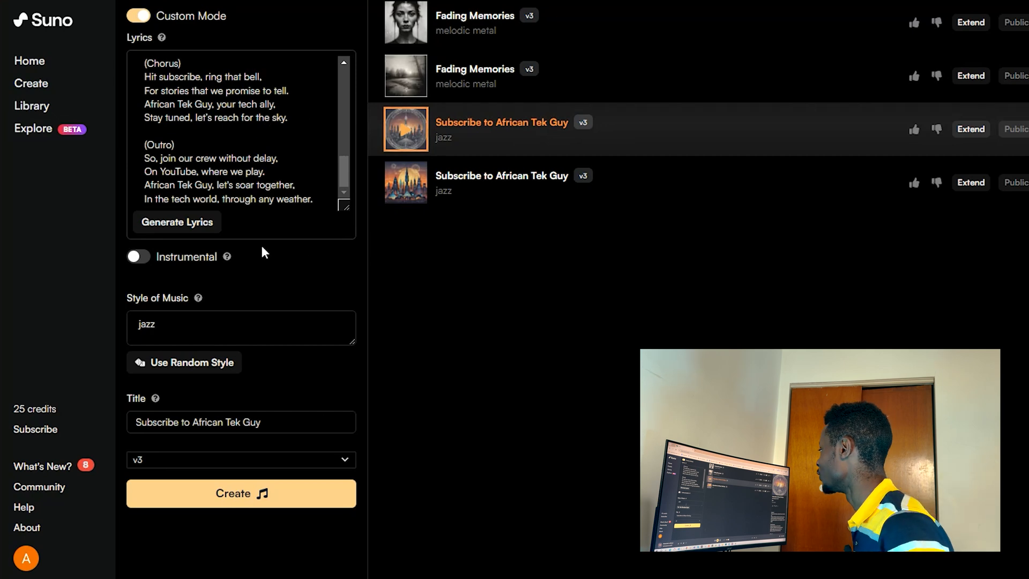
Generate a hip hop version of the song titled "Subscribe to African Tek Guy 1".
{"action": "left_click_drag", "start_coordinate": [202, 324], "coordinate": [111, 326]}
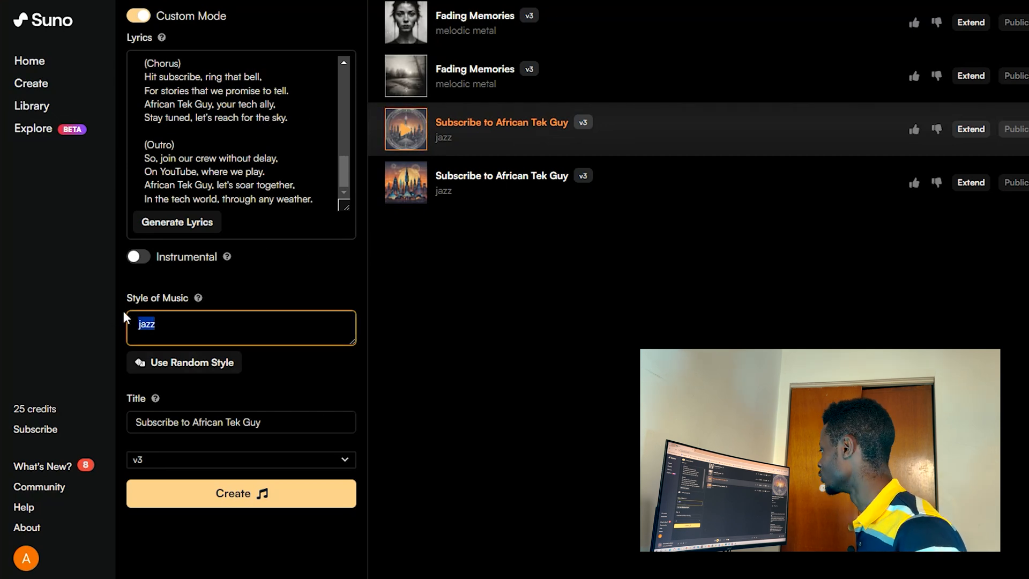
{"action": "type", "text": "hip hop"}
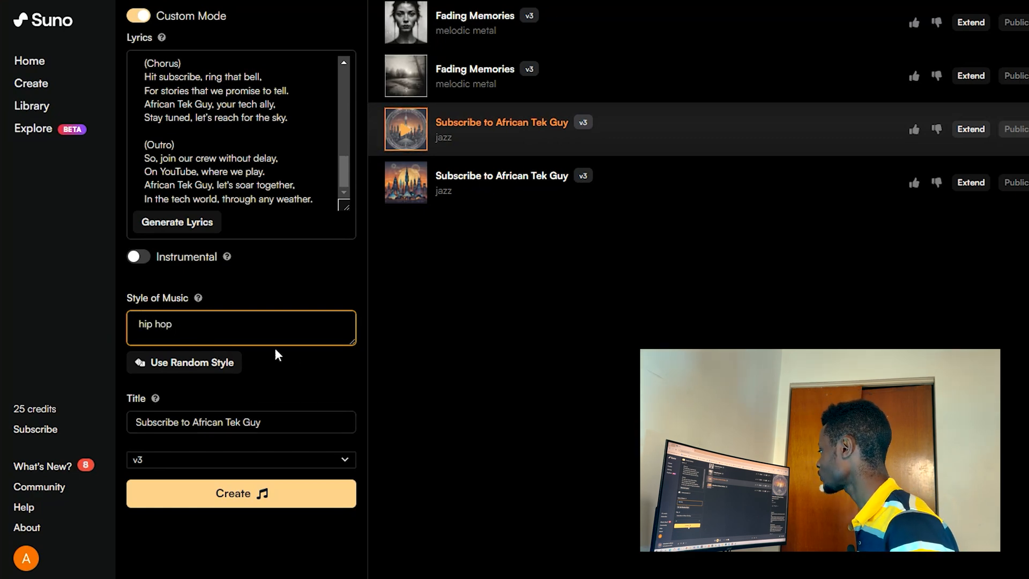
{"action": "left_click", "coordinate": [276, 430]}
{"action": "type", "text": "1"}
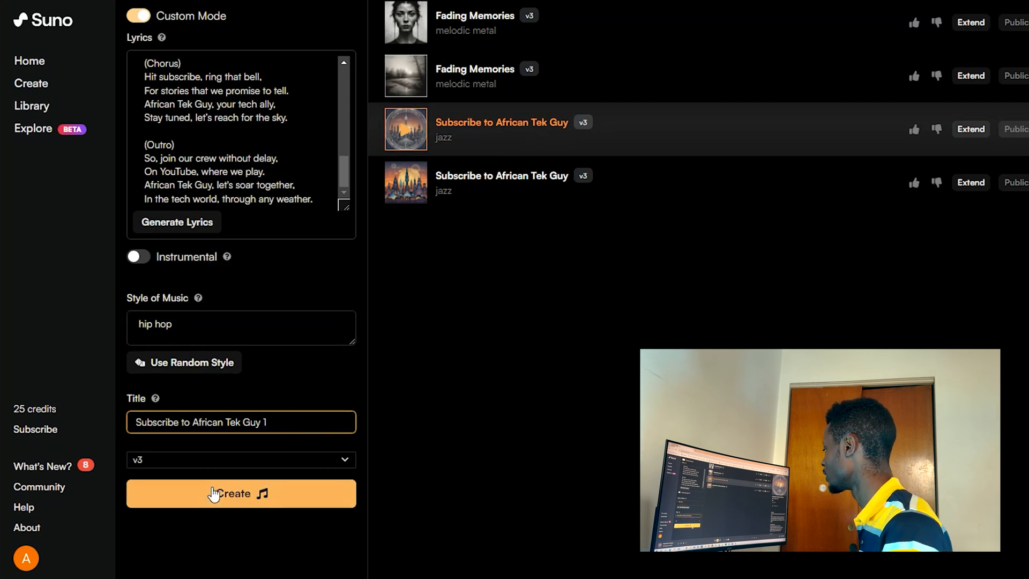
{"action": "left_click", "coordinate": [268, 496]}
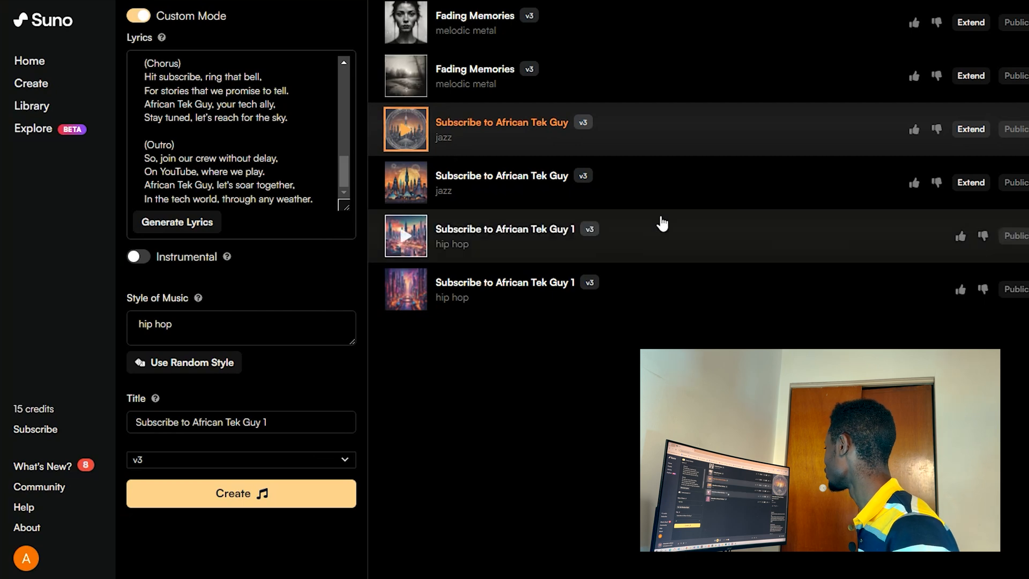
Play the first hip hop track of "Subscribe to African Tek Guy 1" and skim through the lyrics.
{"action": "left_click", "coordinate": [406, 241]}
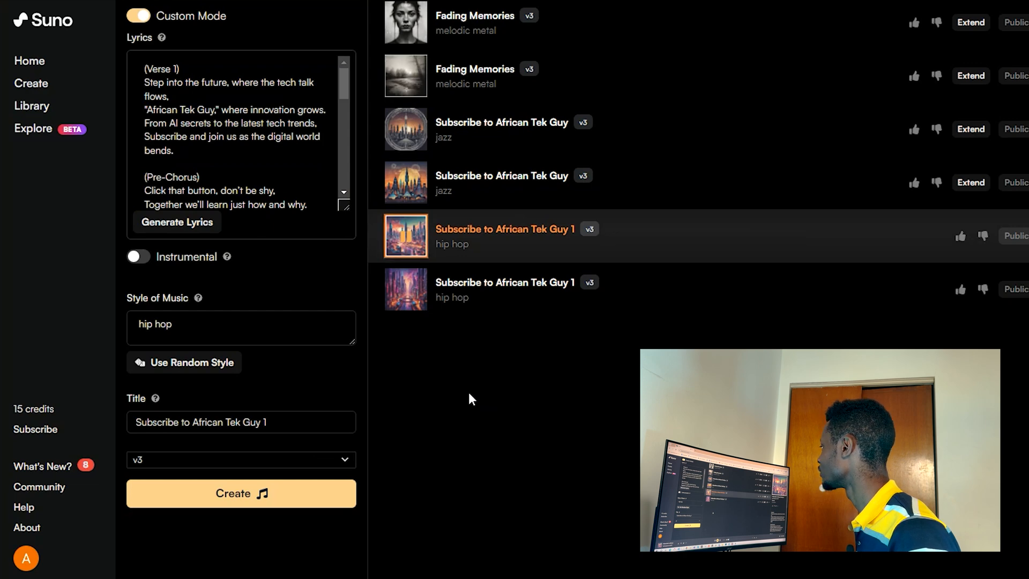
{"action": "scroll", "coordinate": [202, 120], "scroll_direction": "down", "scroll_amount": 8}
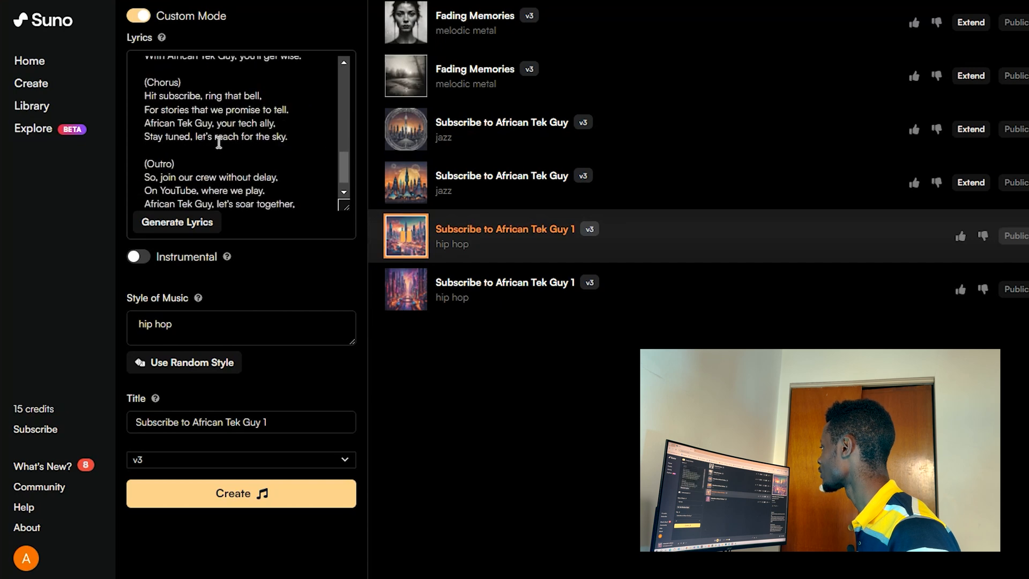
{"action": "scroll", "coordinate": [219, 142], "scroll_direction": "up", "scroll_amount": 8}
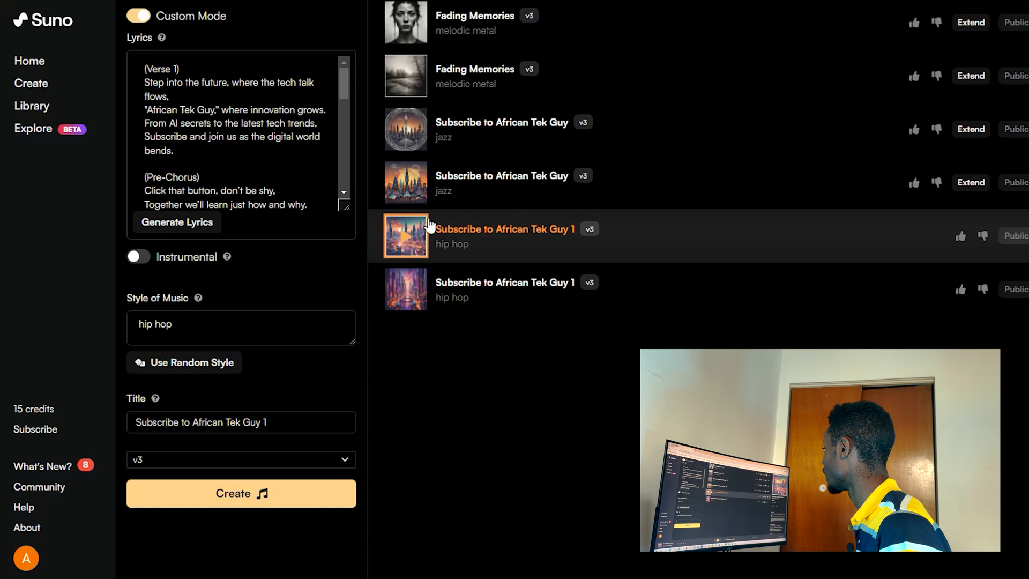
Change the style of music to "slow" and generate another version of the song.
{"action": "left_click", "coordinate": [182, 326]}
{"action": "left_click_drag", "start_coordinate": [178, 327], "coordinate": [108, 340]}
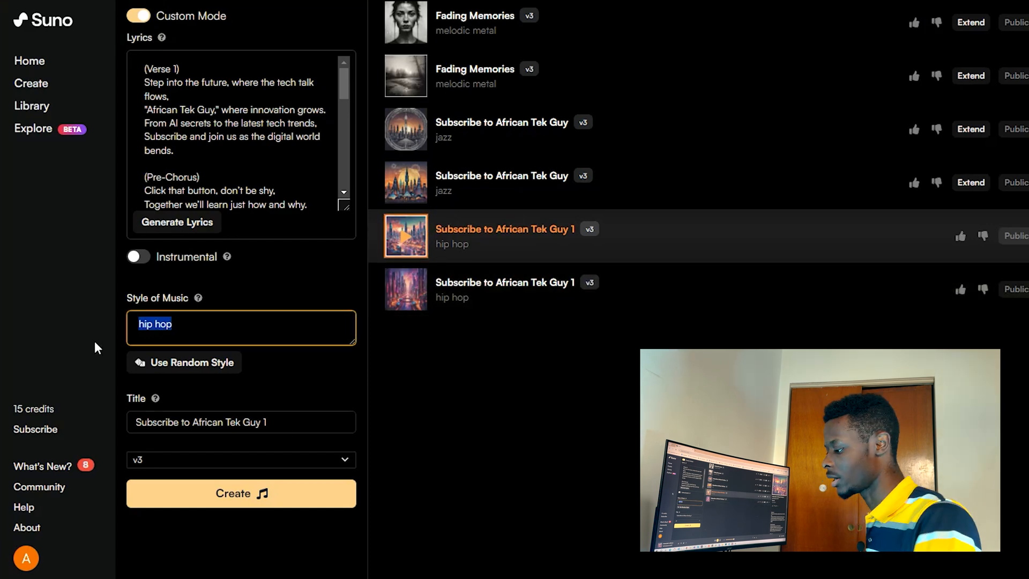
{"action": "type", "text": "slow"}
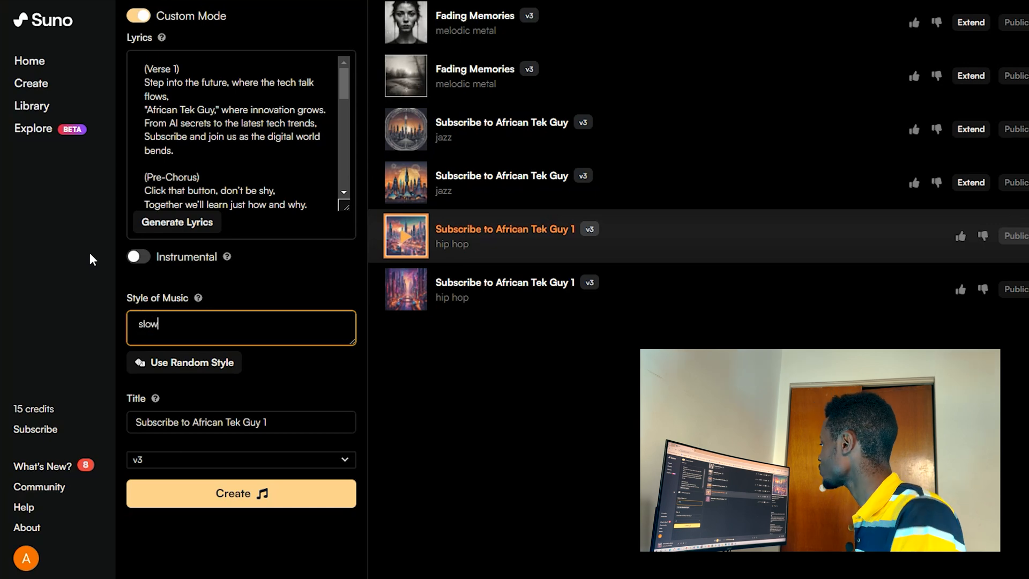
{"action": "left_click", "coordinate": [247, 497]}
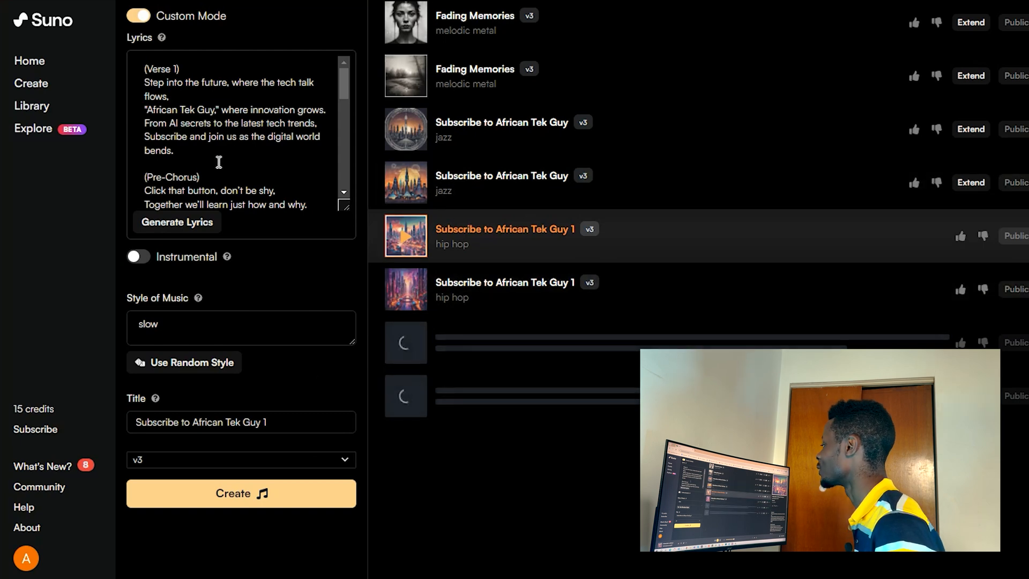
Review Verse 1, then play the first slow track of "Subscribe to African Tek Guy 1" and follow its lines.
{"action": "left_click_drag", "start_coordinate": [144, 68], "coordinate": [424, 164]}
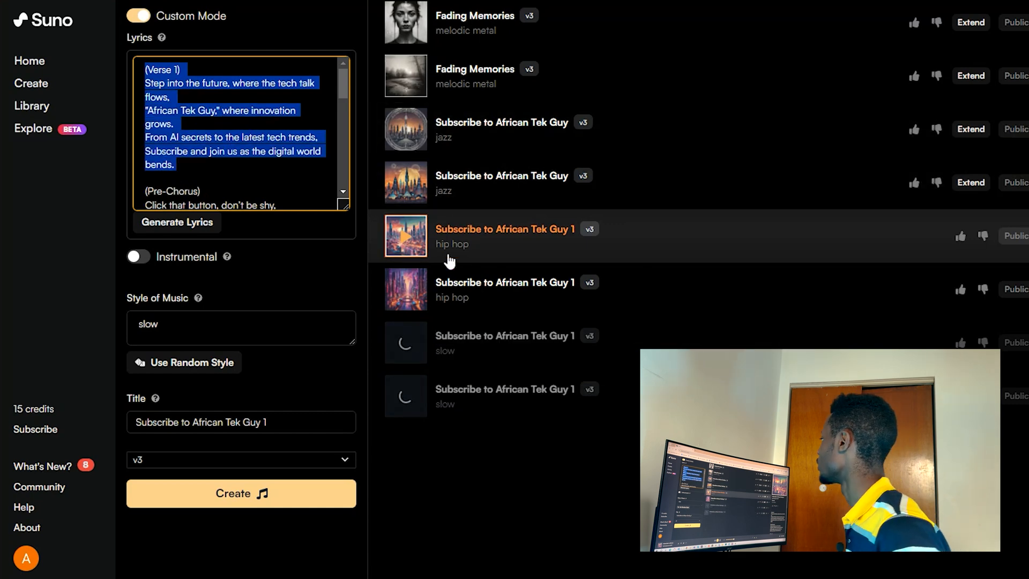
{"action": "left_click", "coordinate": [239, 109]}
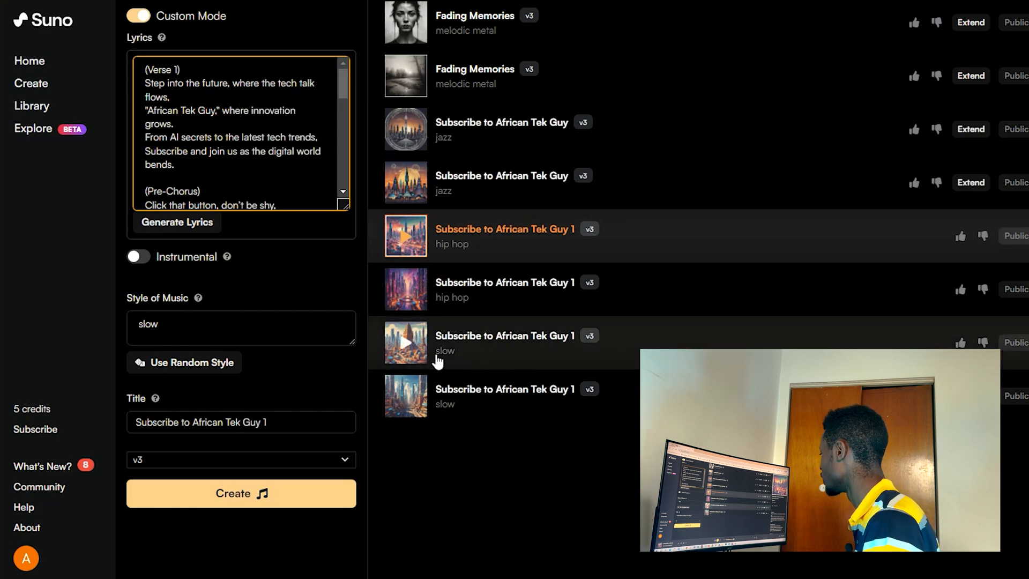
{"action": "left_click", "coordinate": [403, 348]}
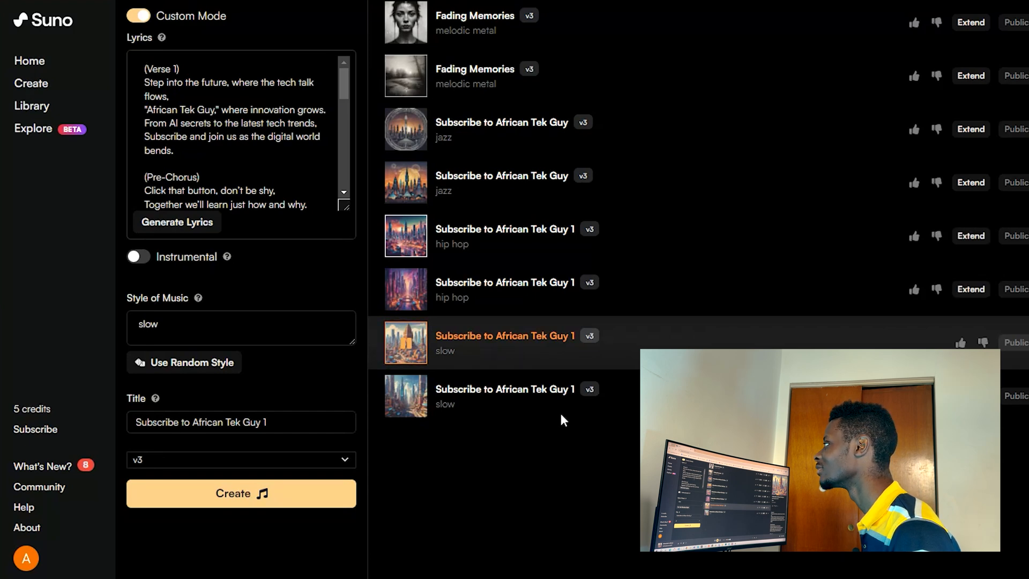
{"action": "left_click_drag", "start_coordinate": [145, 83], "coordinate": [212, 115]}
{"action": "triple_click", "coordinate": [217, 118]}
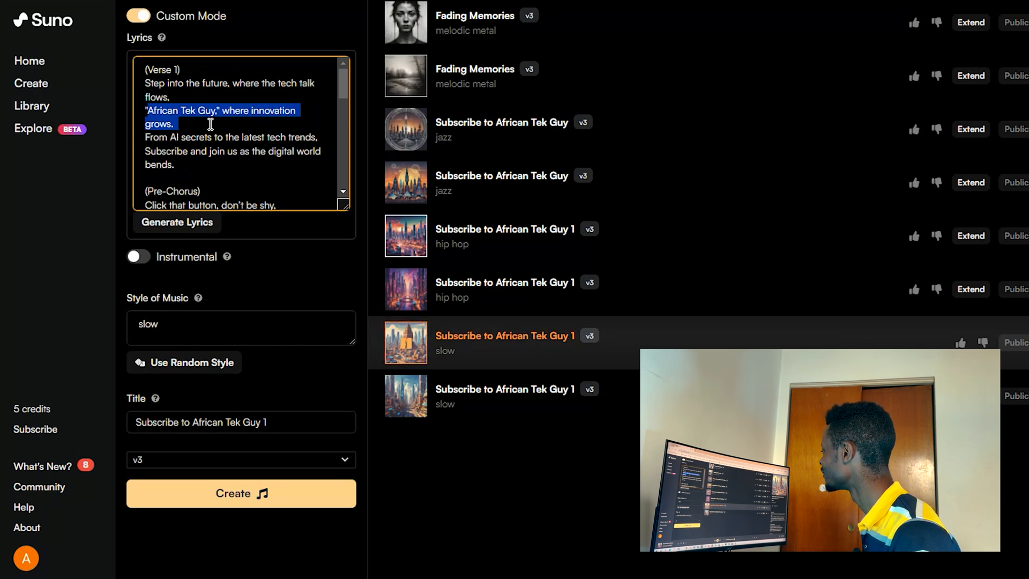
{"action": "left_click_drag", "start_coordinate": [210, 123], "coordinate": [227, 165]}
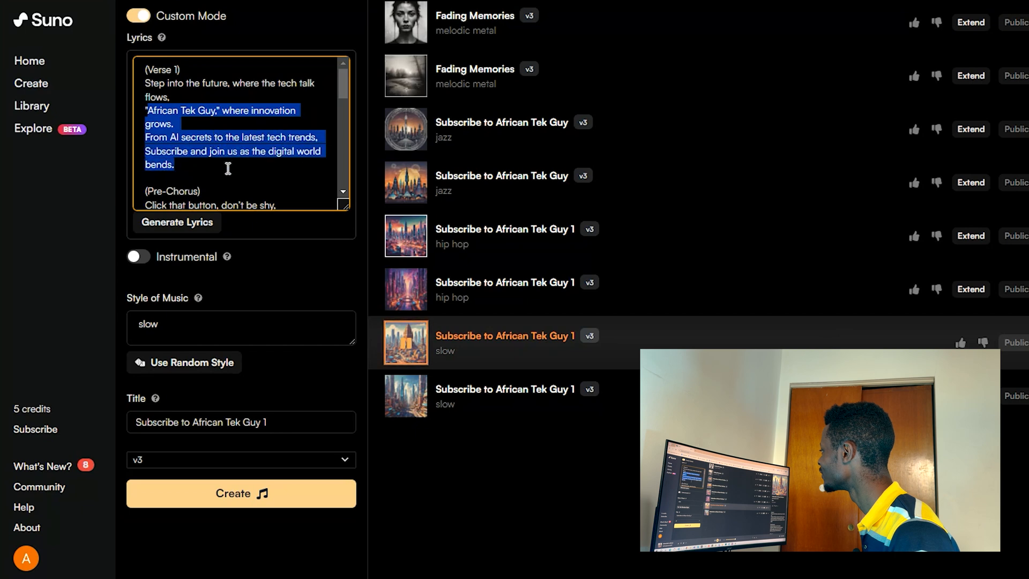
Follow the end of Verse 1, the Pre-Chorus and the start of the Chorus in the lyrics while the slow track plays.
{"action": "scroll", "coordinate": [227, 166], "scroll_direction": "down", "scroll_amount": 2}
{"action": "scroll", "coordinate": [227, 168], "scroll_direction": "down", "scroll_amount": 2}
{"action": "scroll", "coordinate": [227, 167], "scroll_direction": "up", "scroll_amount": 4}
{"action": "scroll", "coordinate": [227, 168], "scroll_direction": "down", "scroll_amount": 2}
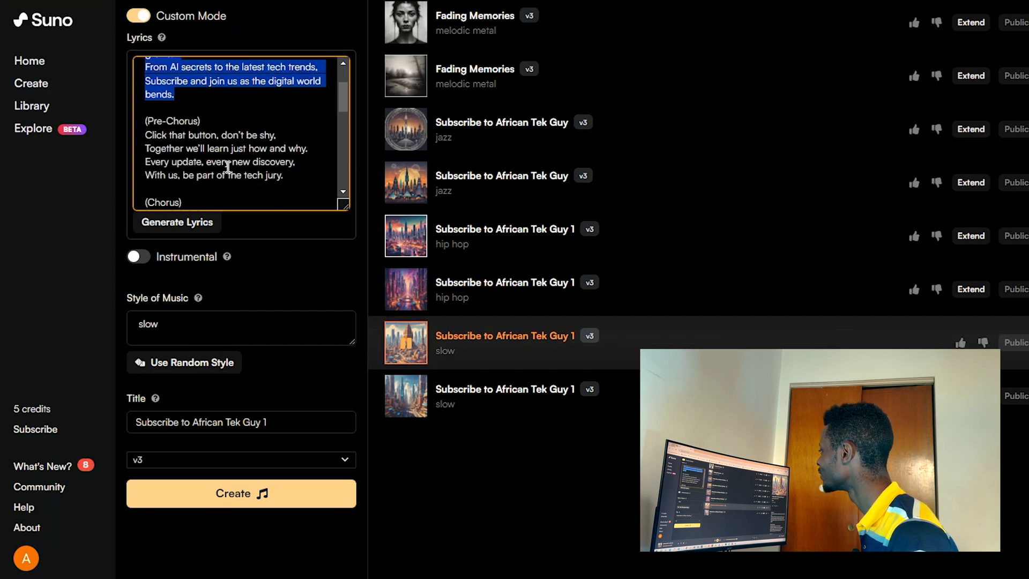
{"action": "left_click_drag", "start_coordinate": [157, 81], "coordinate": [190, 94]}
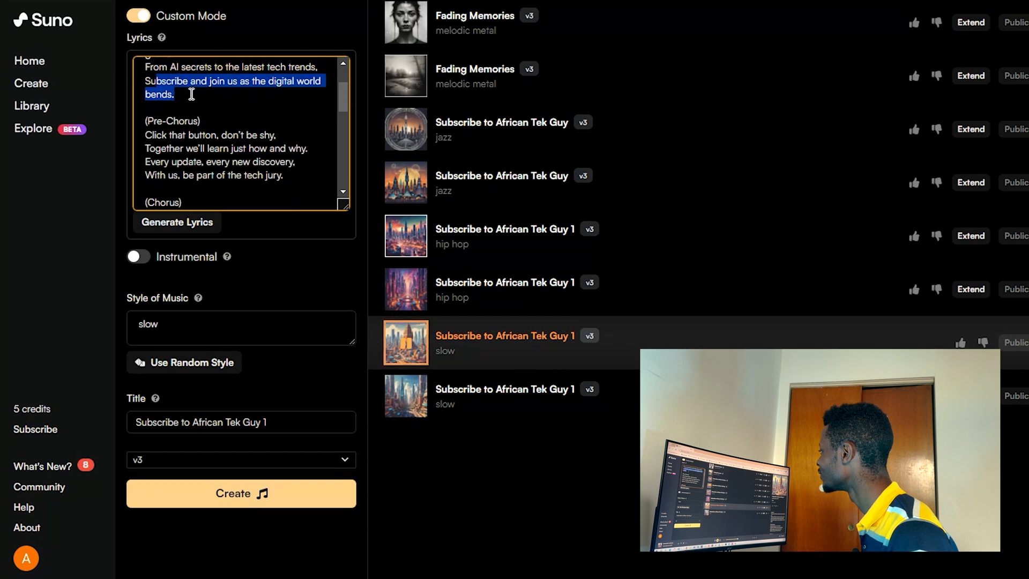
{"action": "left_click_drag", "start_coordinate": [144, 135], "coordinate": [250, 175]}
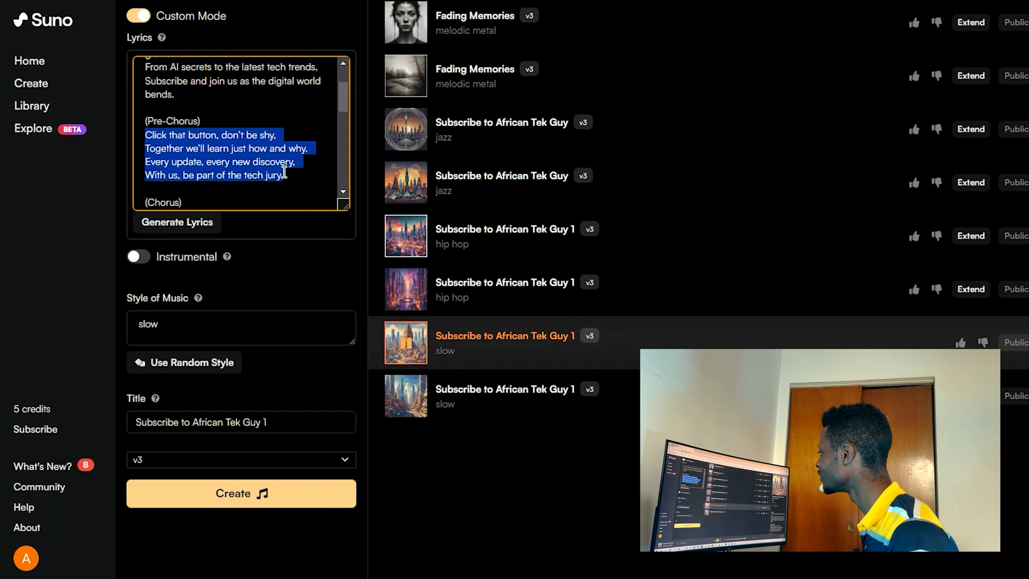
{"action": "scroll", "coordinate": [284, 172], "scroll_direction": "down", "scroll_amount": 2}
{"action": "left_click_drag", "start_coordinate": [148, 145], "coordinate": [263, 148]}
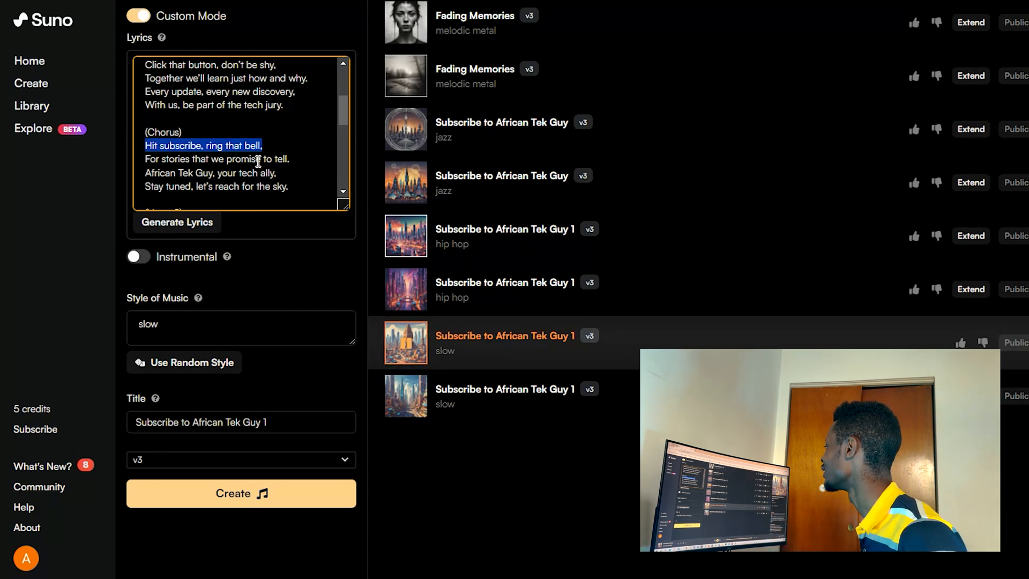
Follow the Verse 2 and Bridge lines in the lyrics, and pause the slow track.
{"action": "scroll", "coordinate": [266, 130], "scroll_direction": "down", "scroll_amount": 2}
{"action": "left_click_drag", "start_coordinate": [146, 89], "coordinate": [191, 158]}
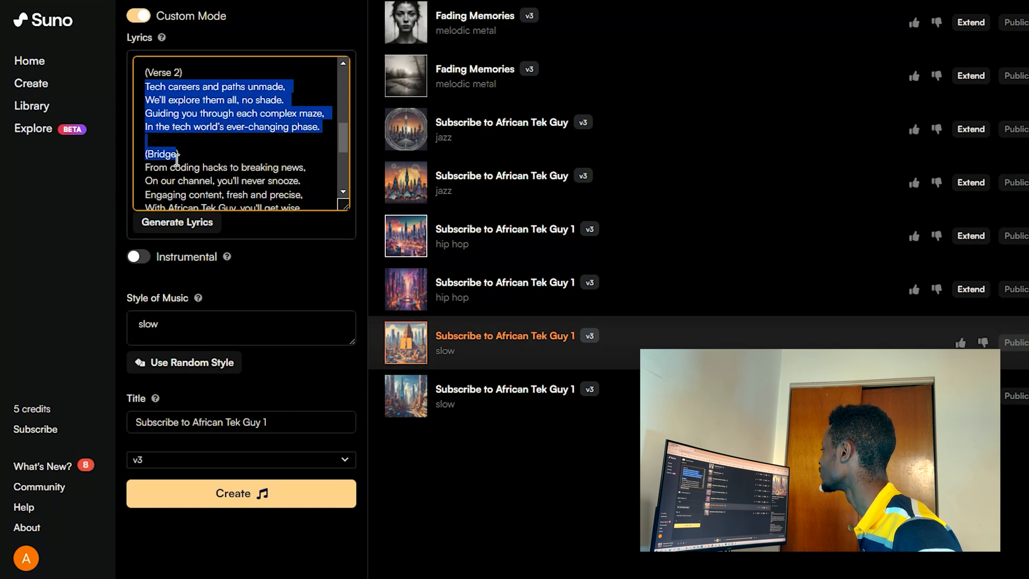
{"action": "scroll", "coordinate": [184, 157], "scroll_direction": "down", "scroll_amount": 1}
{"action": "left_click_drag", "start_coordinate": [146, 103], "coordinate": [301, 123]}
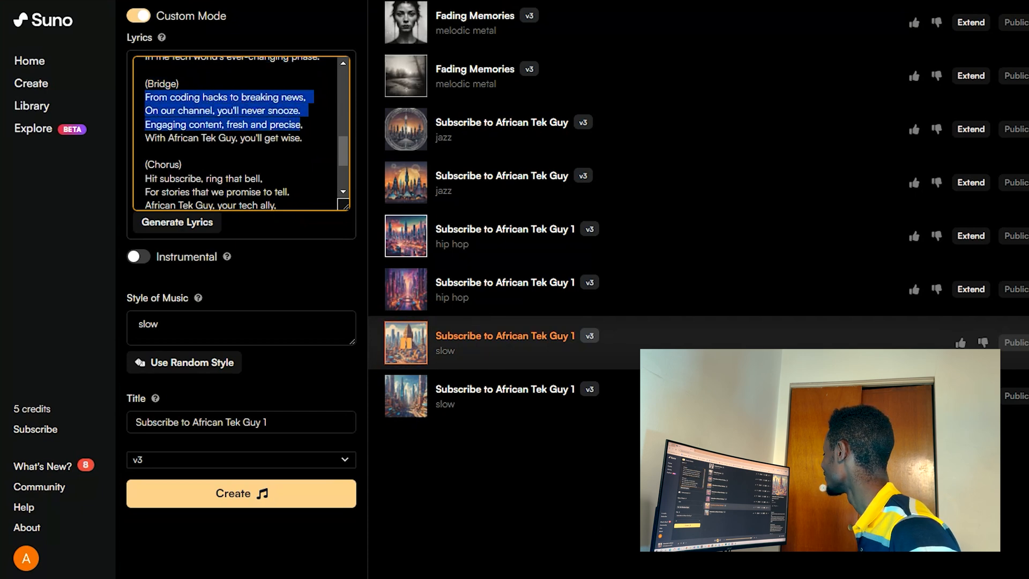
{"action": "left_click", "coordinate": [578, 577]}
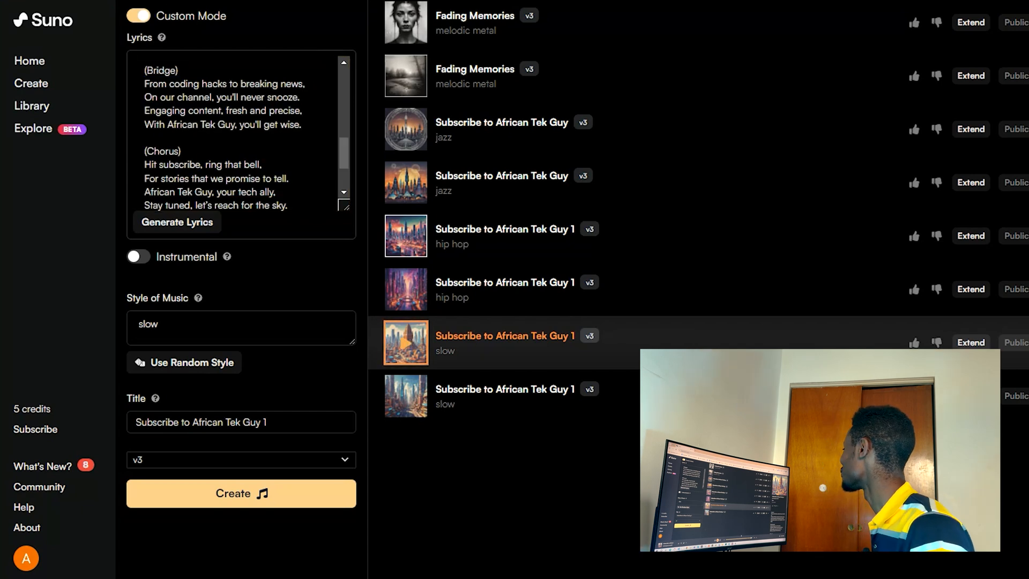